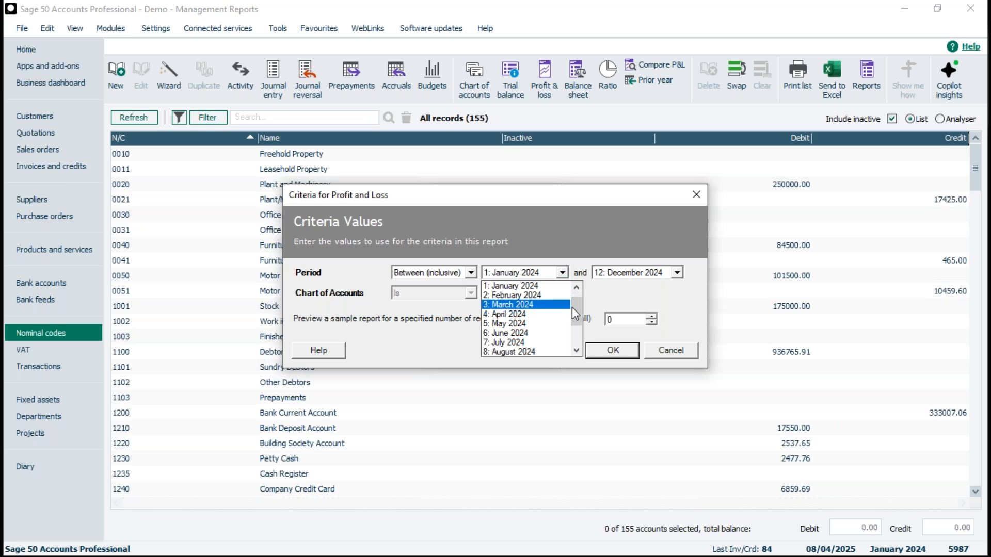
# Step: Run the Profit and Loss report between Future 1: 2024 and Future 1: 2024 and enlarge its preview
pyautogui.click(526, 353)
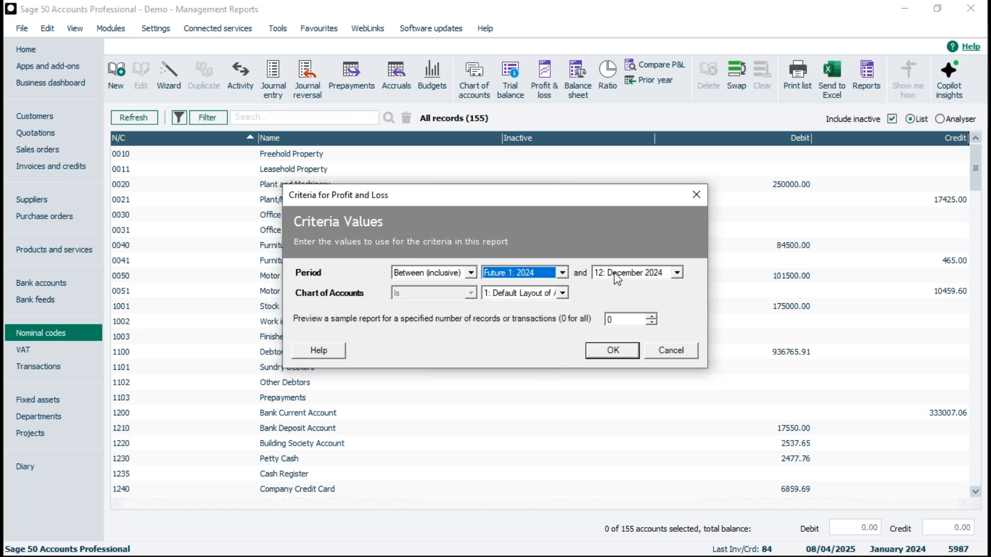
pyautogui.click(619, 274)
pyautogui.click(621, 353)
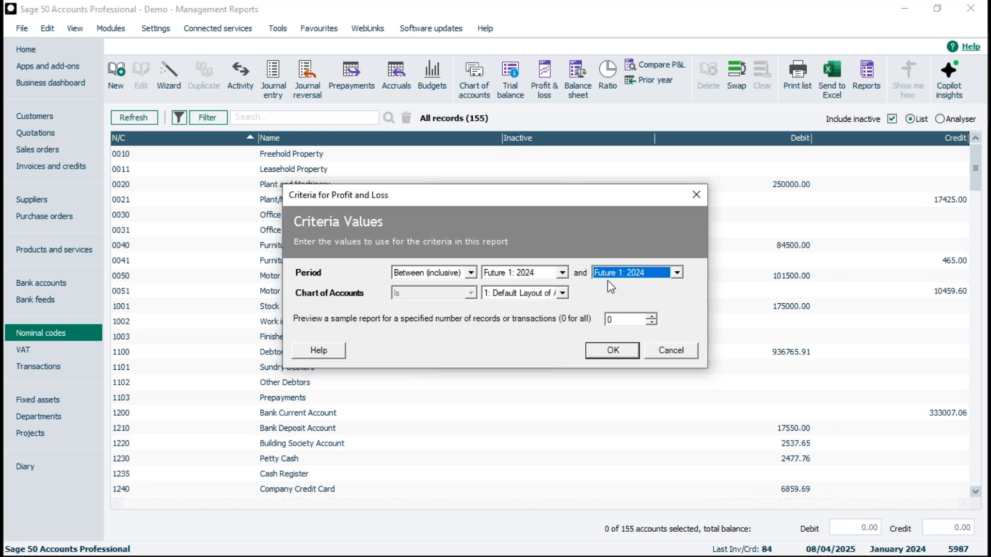
pyautogui.click(613, 351)
pyautogui.press('Return')
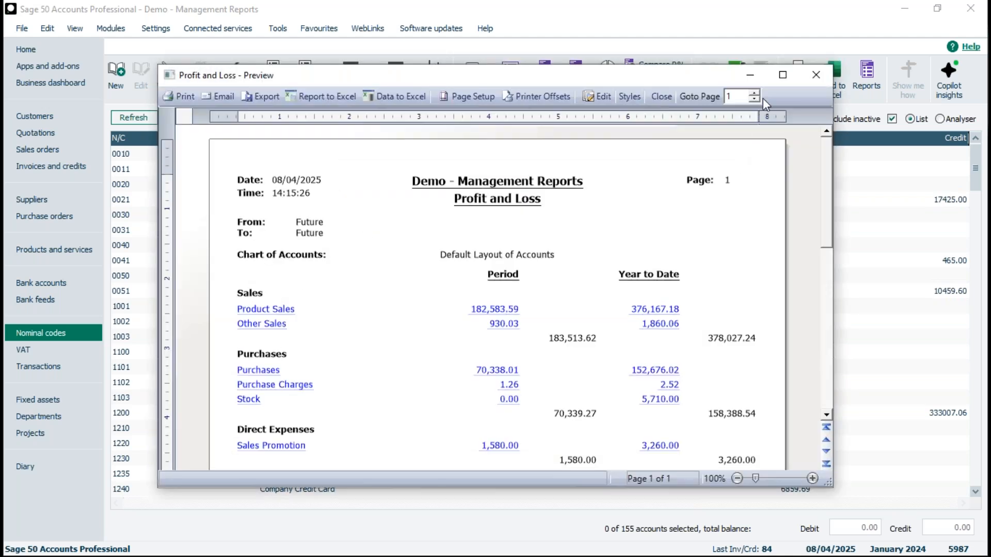
pyautogui.click(782, 75)
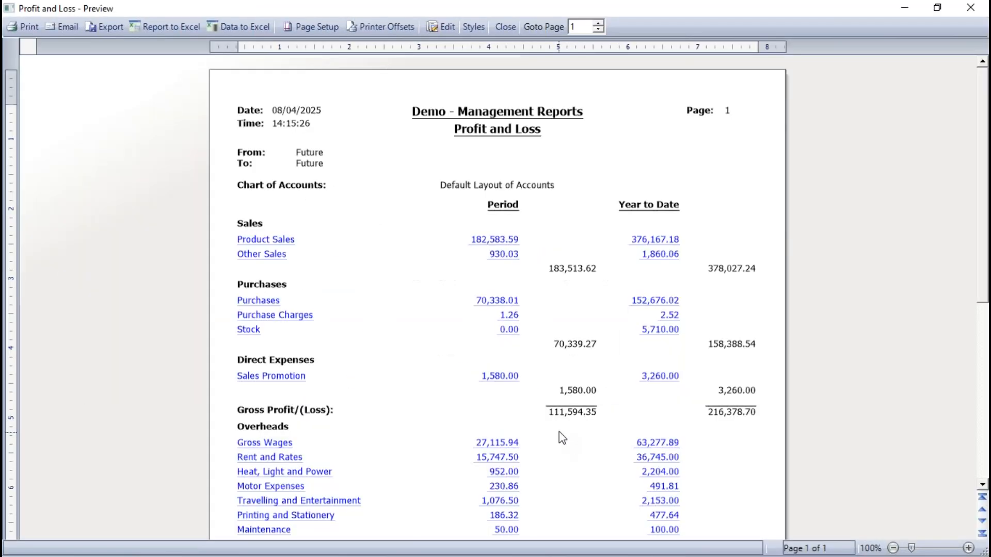
pyautogui.click(966, 547)
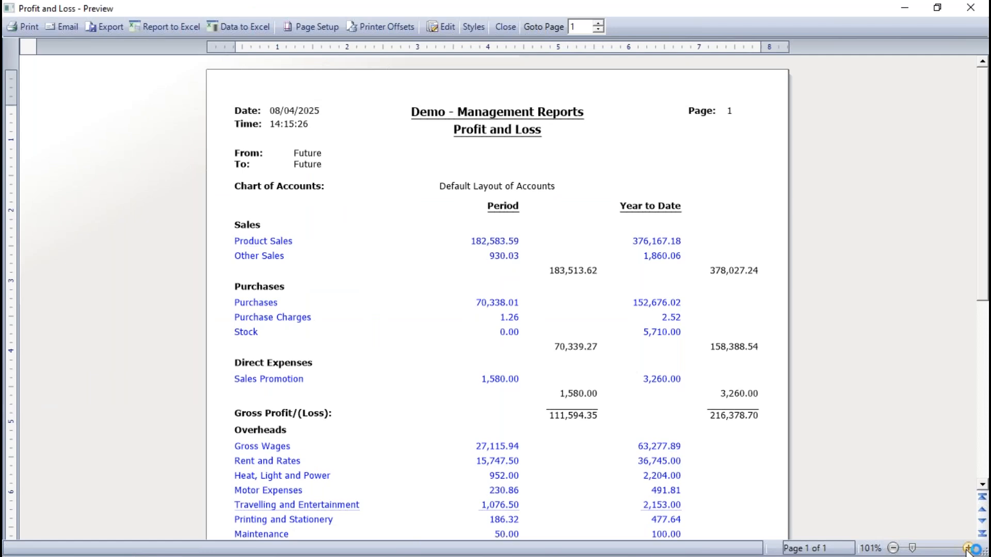
pyautogui.click(966, 547)
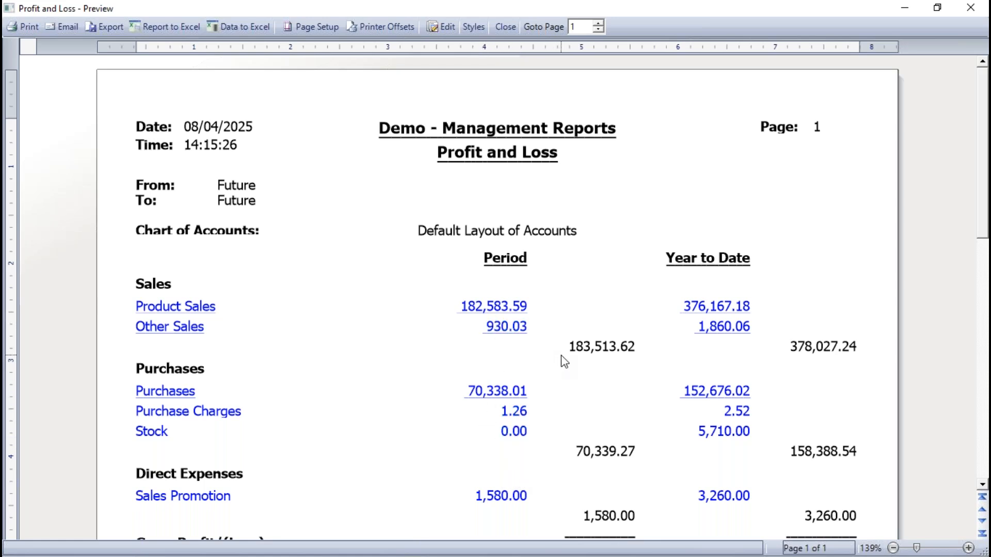
# Step: Drill down from the Product Sales period figure to the nominal activity behind Sales Scotland, enlarged for reading
pyautogui.click(500, 308)
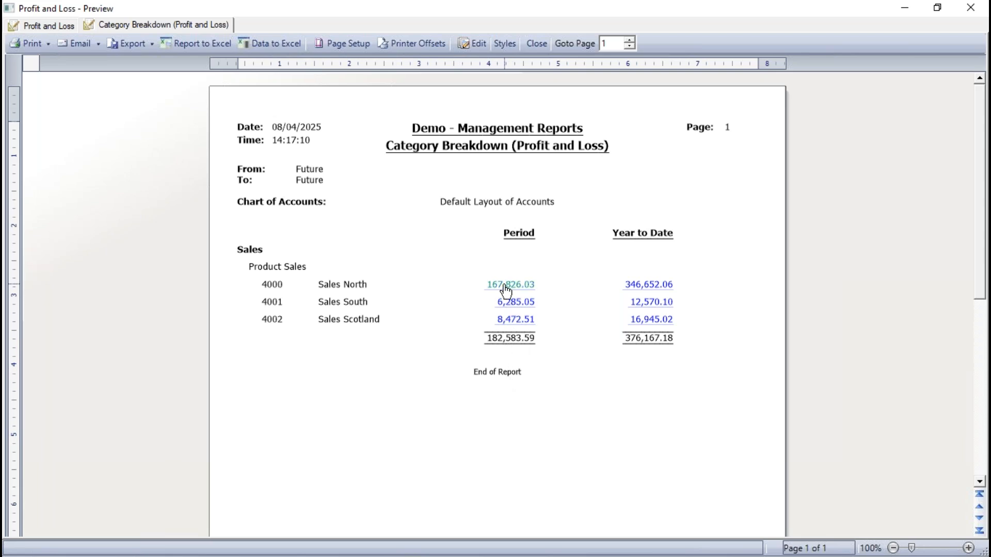
pyautogui.click(510, 320)
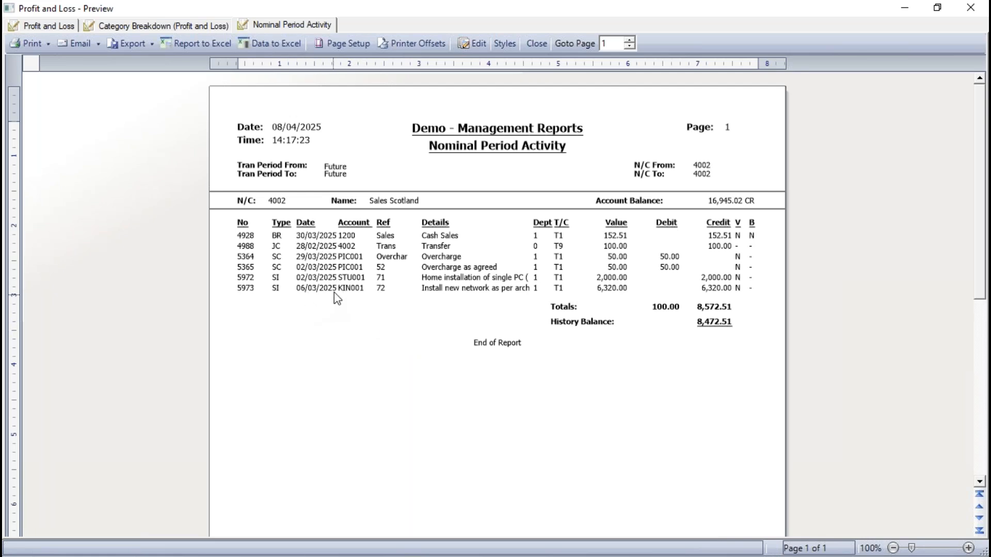
pyautogui.click(968, 548)
pyautogui.moveTo(968, 548); pyautogui.dragTo(967, 548)
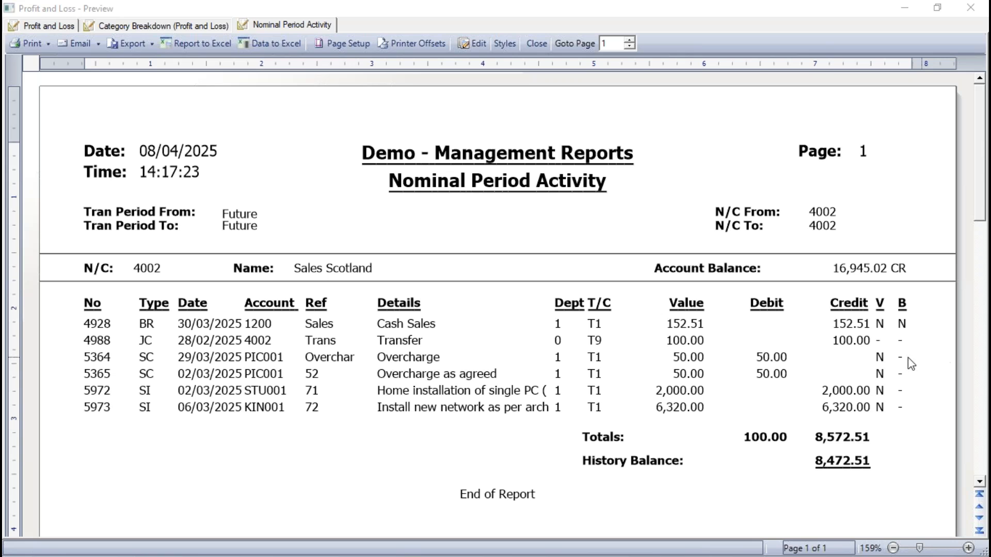
# Step: Return to the Profit and Loss report and close it along with its category breakdown and nominal activity reports
pyautogui.click(63, 30)
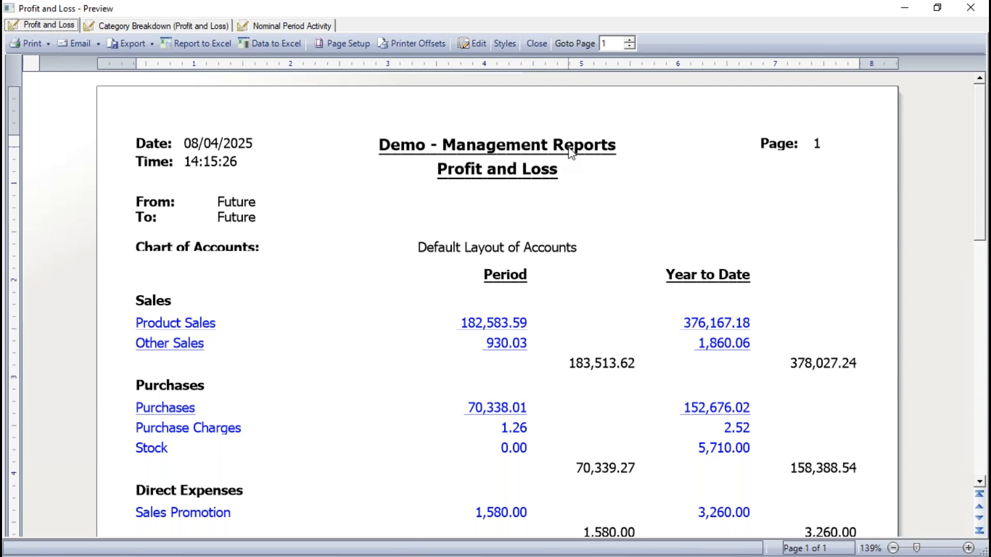
pyautogui.click(537, 44)
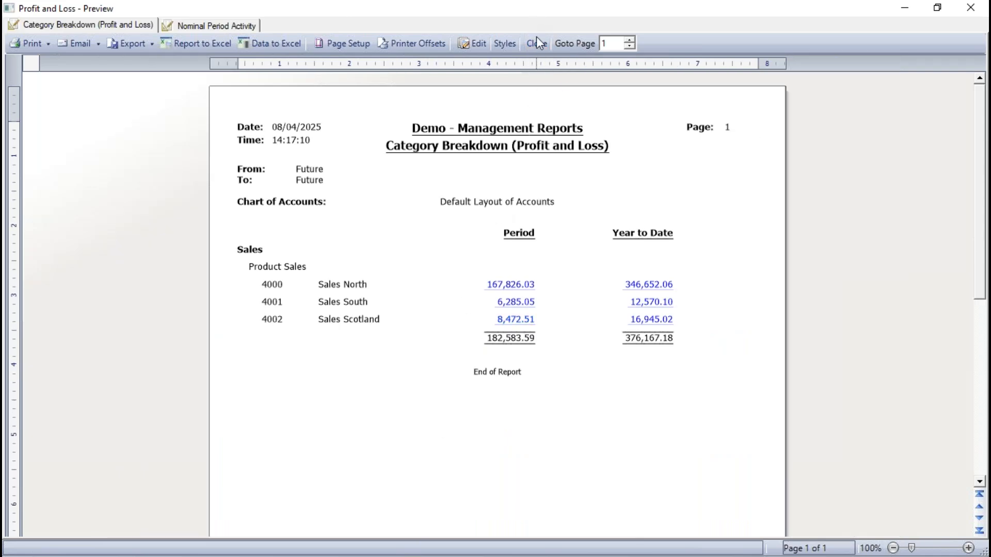
pyautogui.click(537, 44)
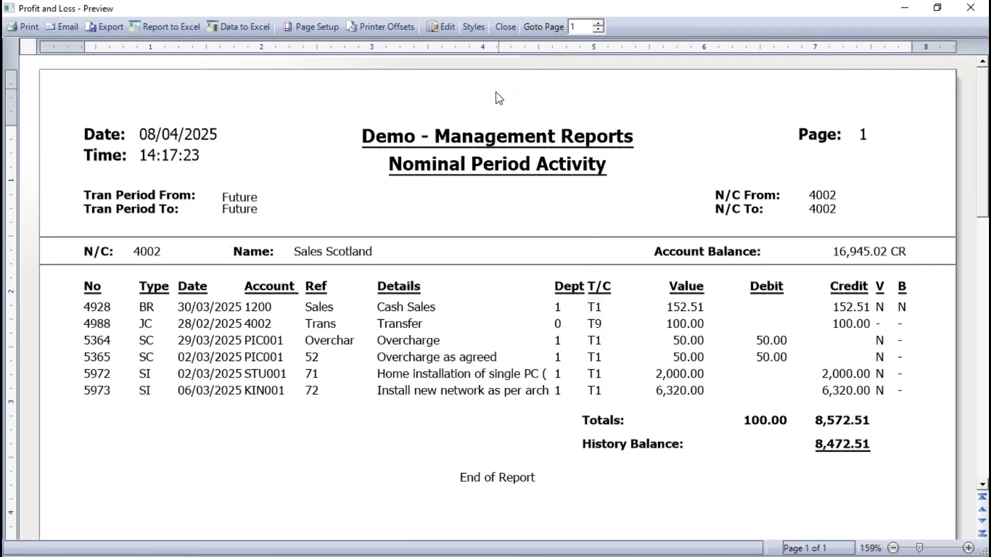
pyautogui.click(505, 26)
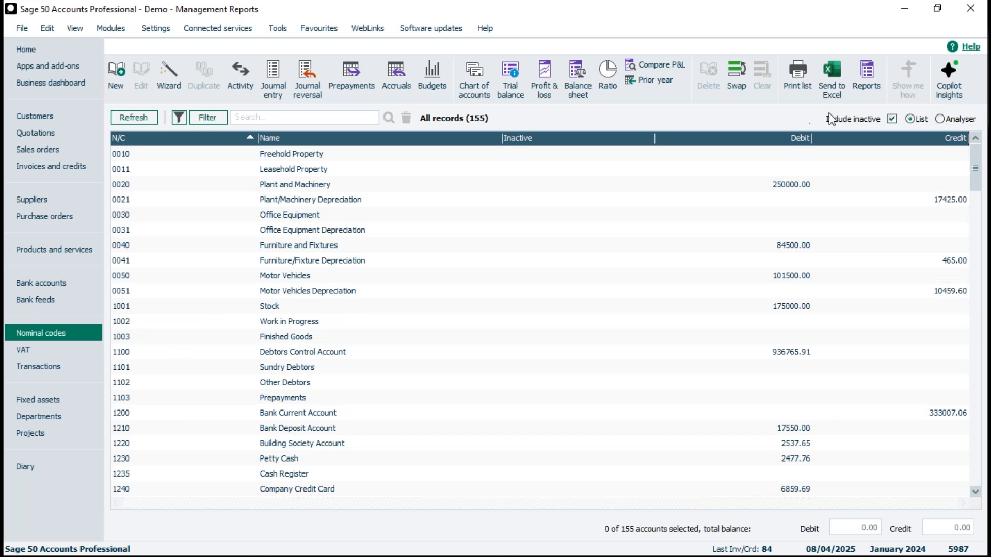
# Step: Open the preview criteria for the Transactional Profit & Loss report from the nominal code reports
pyautogui.click(867, 78)
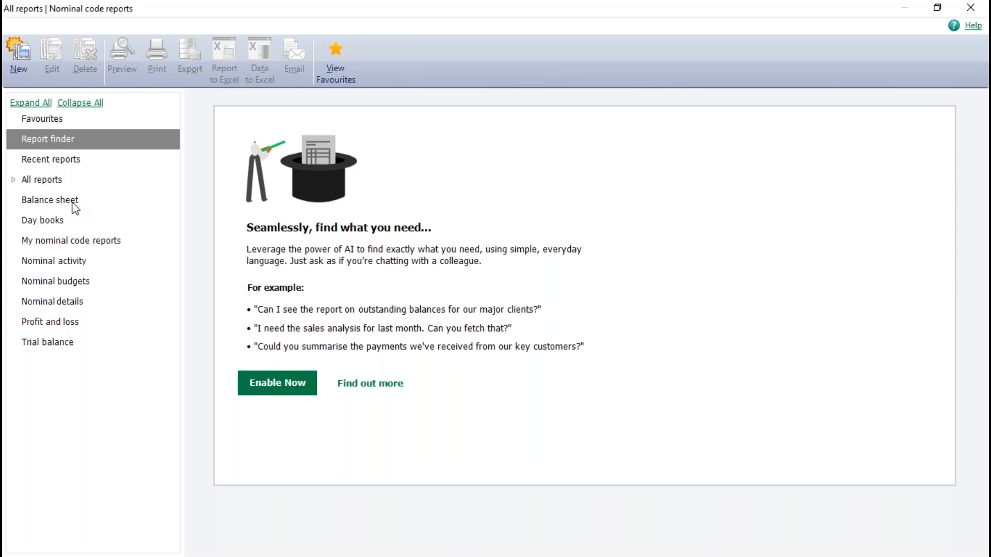
pyautogui.click(55, 320)
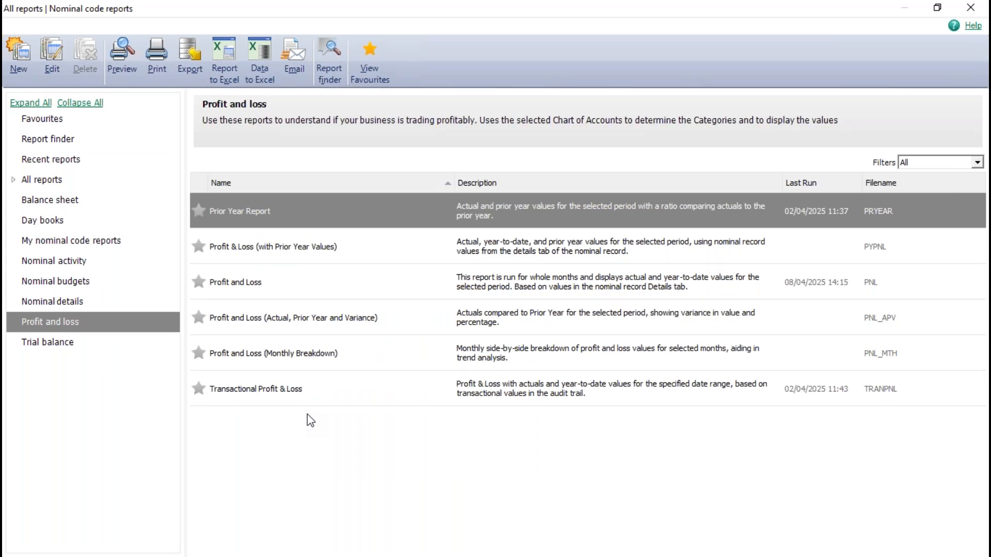
pyautogui.moveTo(280, 406)
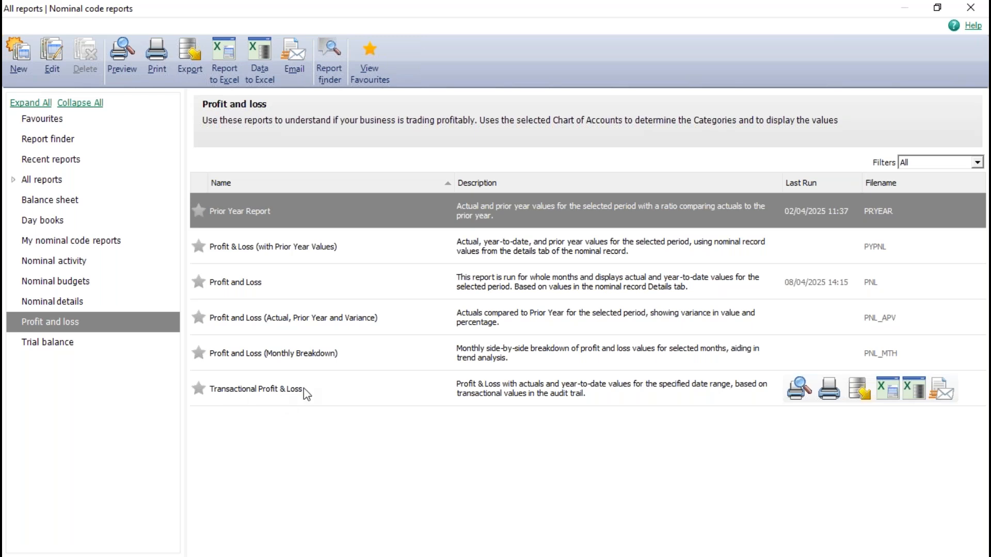
pyautogui.click(288, 395)
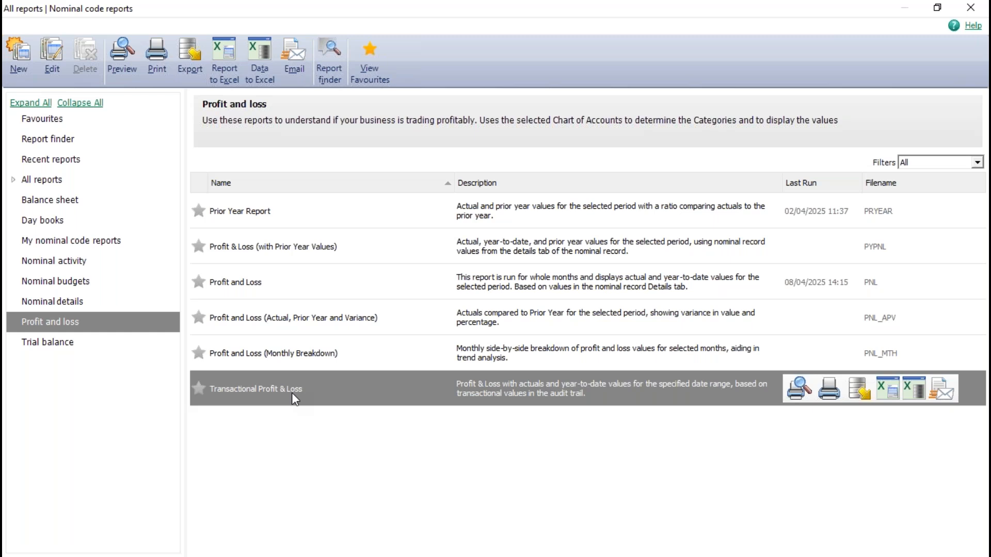
pyautogui.click(798, 388)
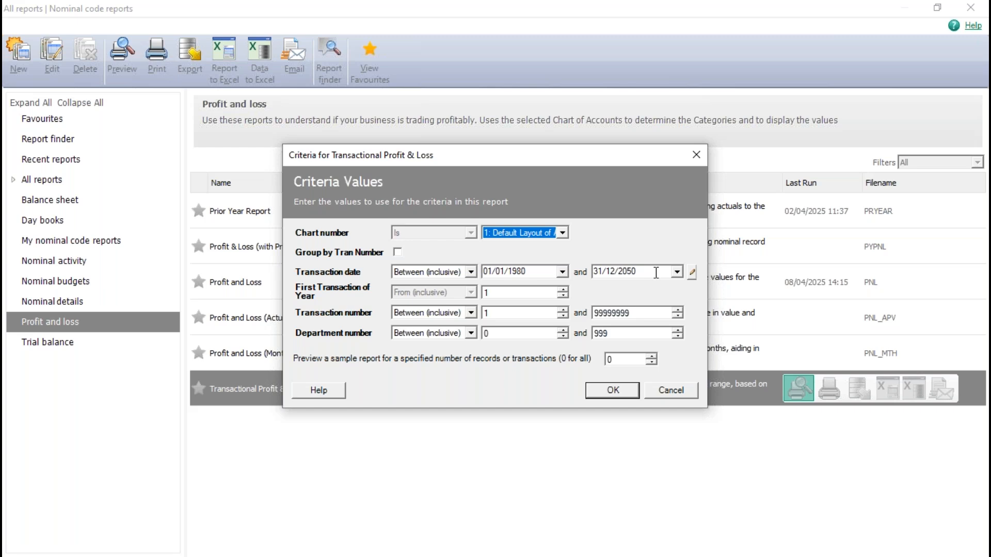
# Step: Apply the Next financial year range to the transaction date and change its start date to 01/02/2025
pyautogui.click(691, 273)
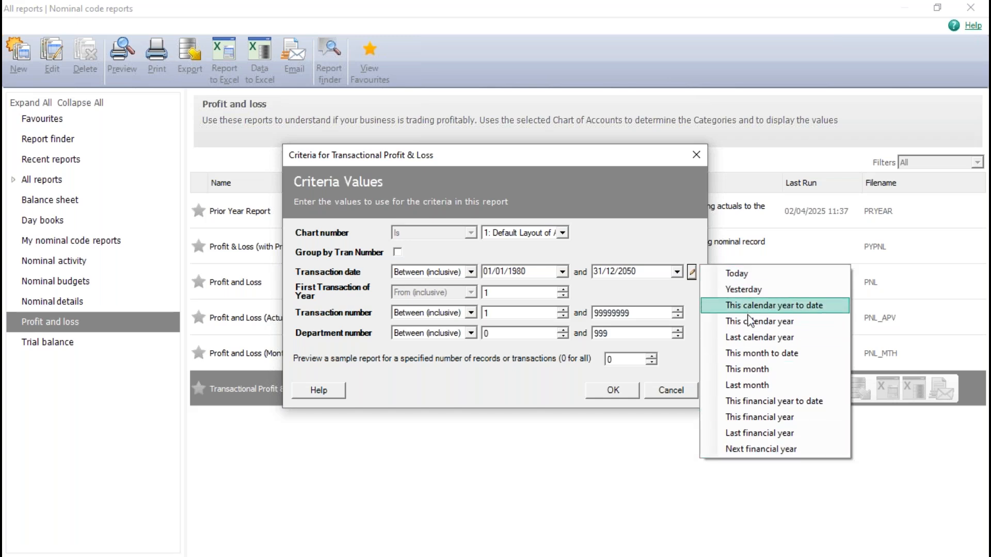
pyautogui.click(756, 449)
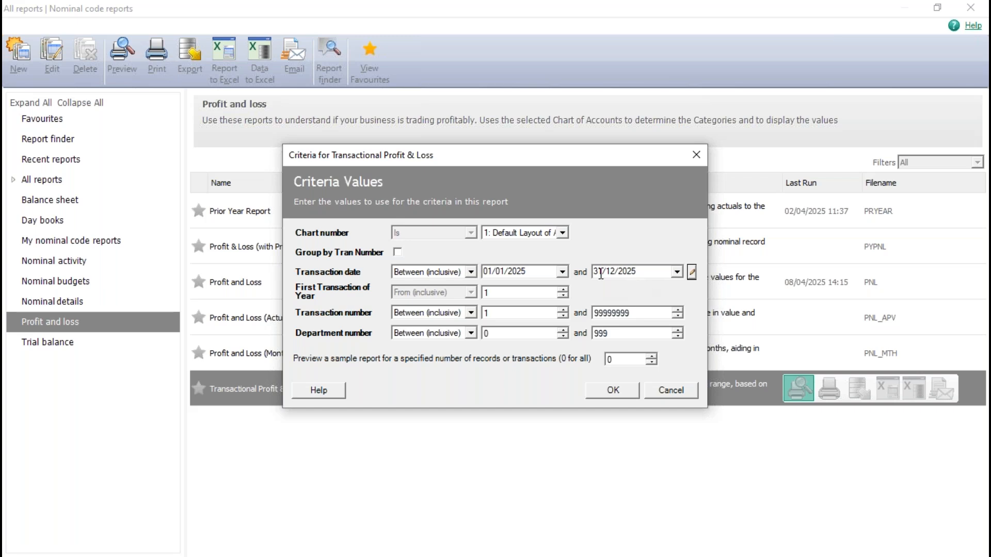
pyautogui.click(562, 271)
pyautogui.click(596, 292)
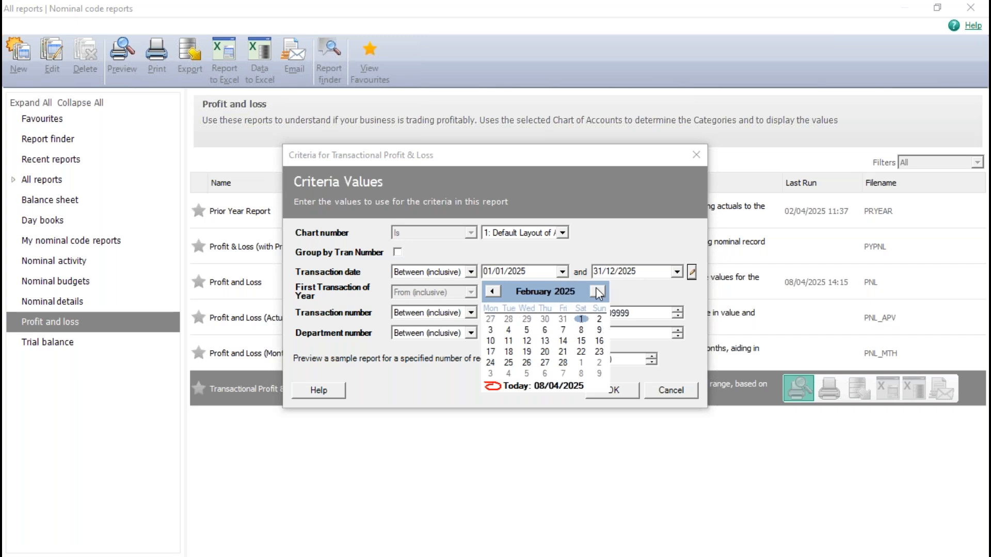
pyautogui.click(581, 319)
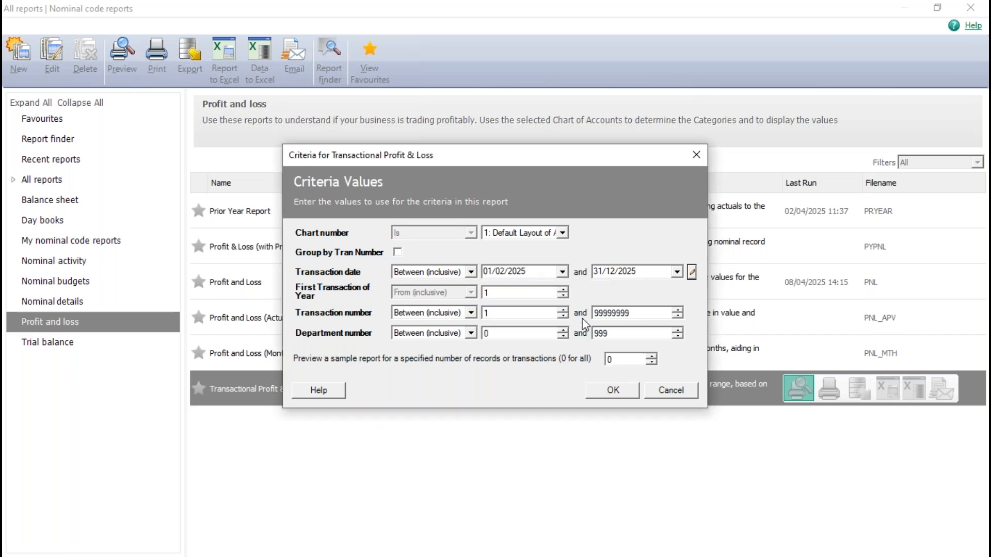
# Step: Set the end of the transaction date range to 20/03/2025
pyautogui.click(676, 272)
pyautogui.click(606, 292)
pyautogui.click(605, 292)
pyautogui.click(606, 292)
pyautogui.click(606, 292)
pyautogui.click(606, 292)
pyautogui.click(606, 292)
pyautogui.click(605, 292)
pyautogui.click(606, 292)
pyautogui.click(603, 292)
pyautogui.click(603, 292)
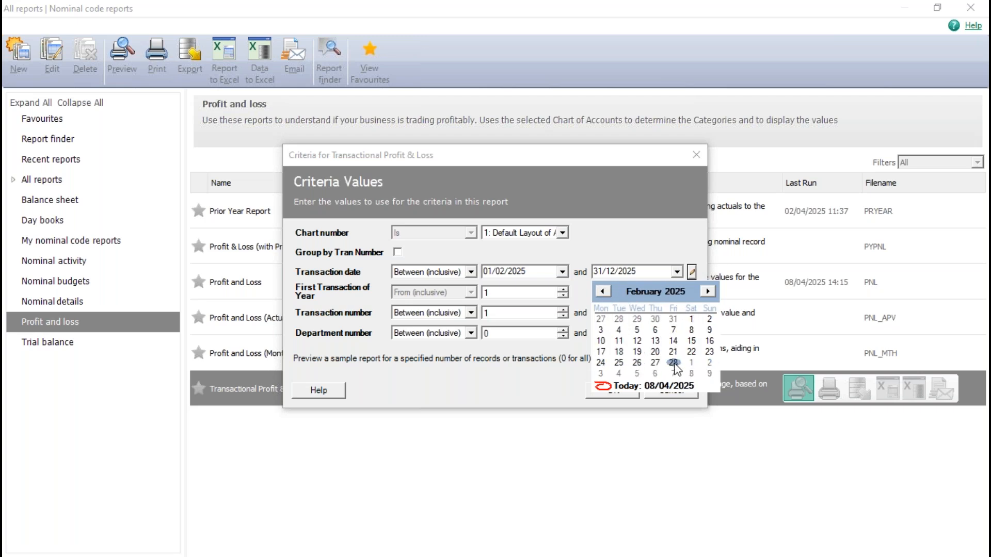
pyautogui.click(707, 292)
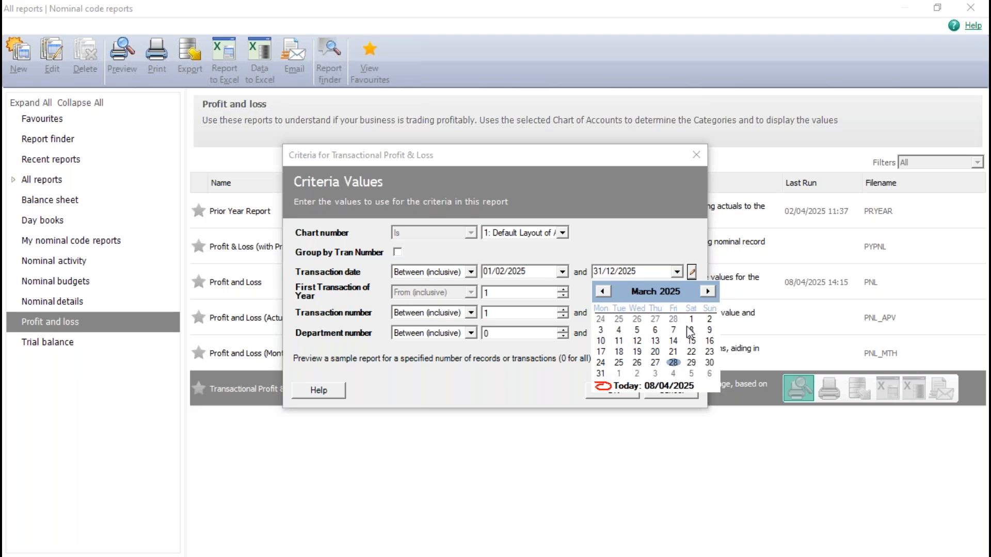
pyautogui.click(655, 351)
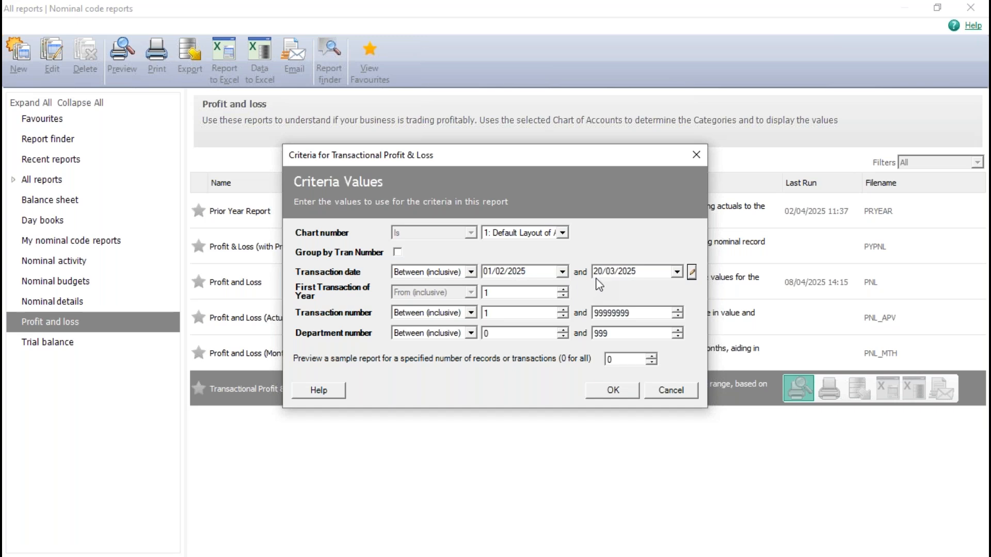
# Step: Generate the Transactional Profit & Loss report, view it full size, and close the preview
pyautogui.click(614, 391)
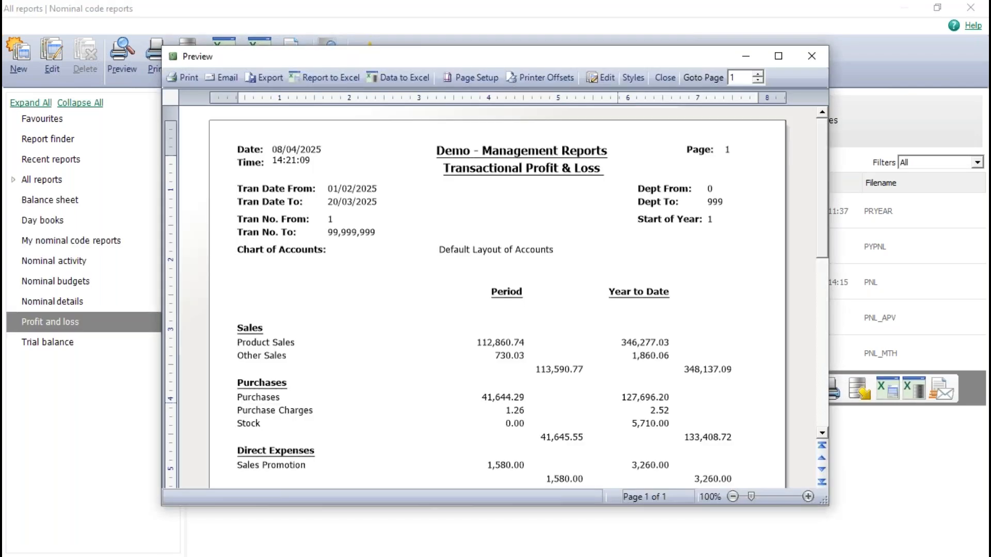
pyautogui.click(778, 56)
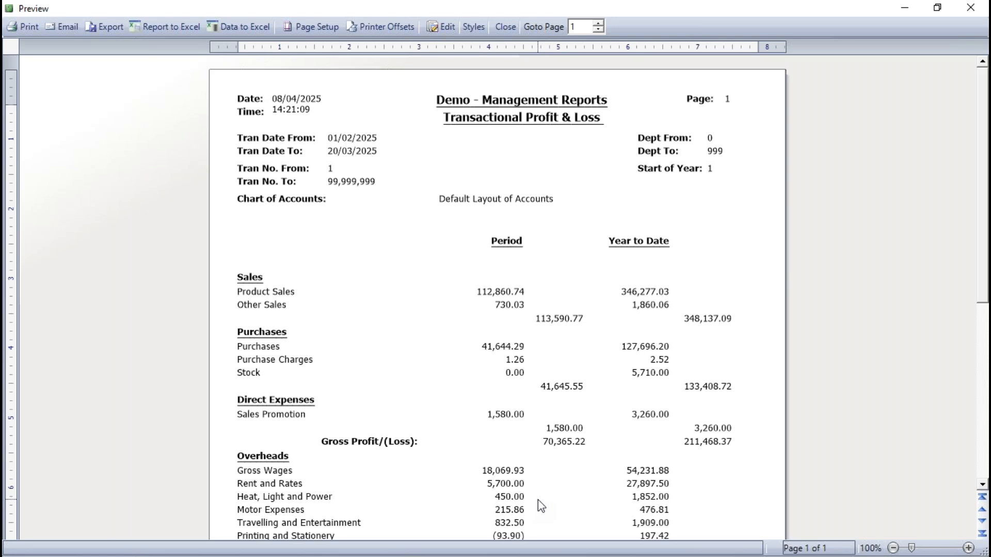
pyautogui.click(504, 27)
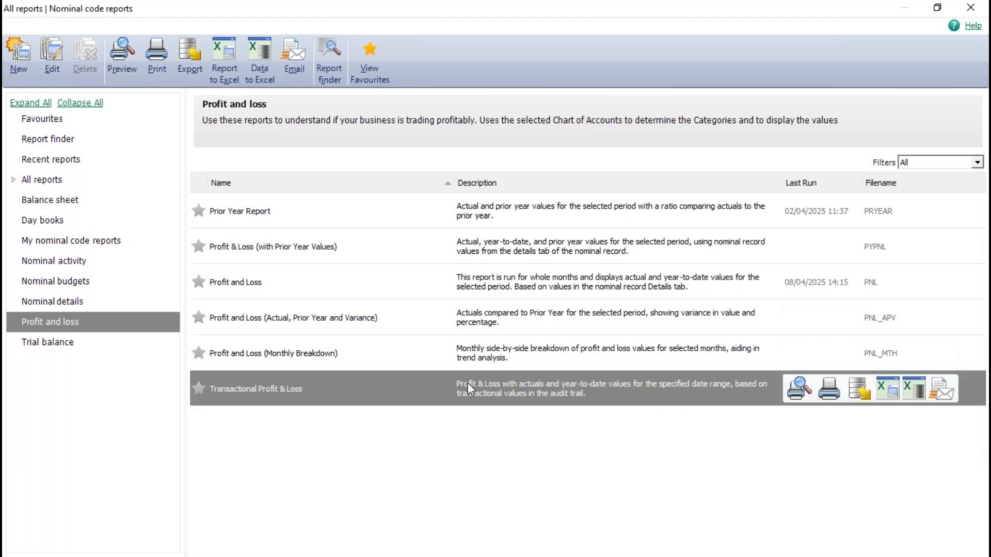
# Step: Review the preset transaction date ranges in the Transactional Profit & Loss criteria, leaving without running the report
pyautogui.click(798, 388)
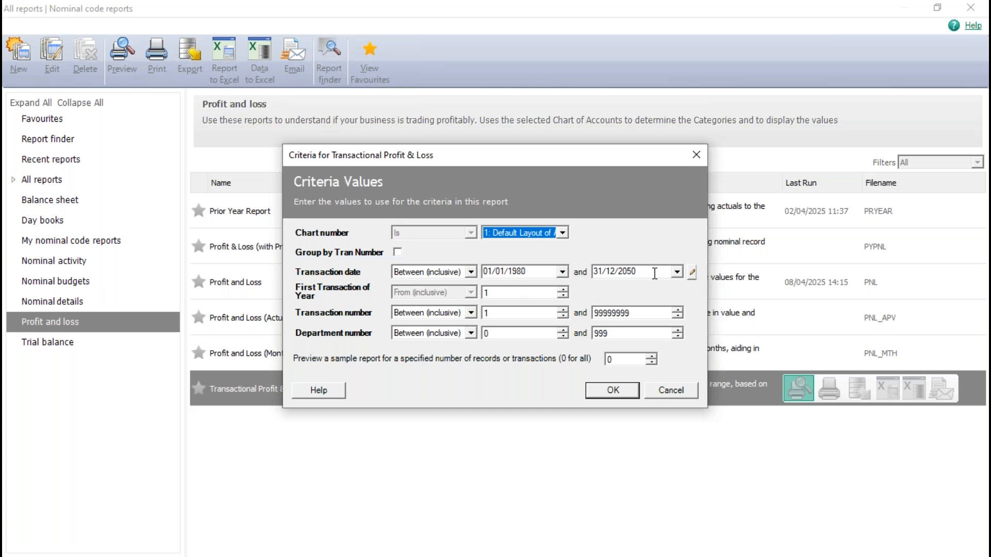
pyautogui.click(692, 272)
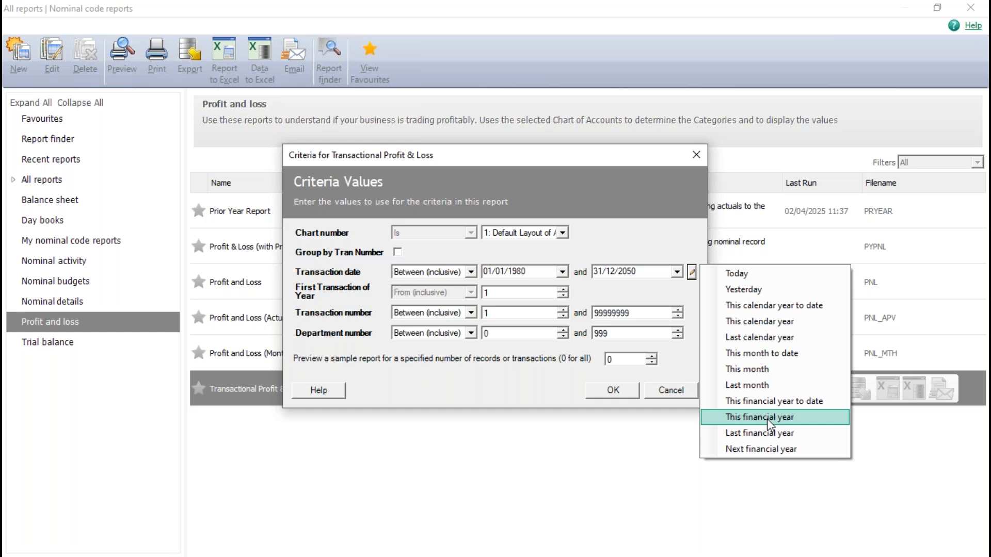
pyautogui.click(666, 395)
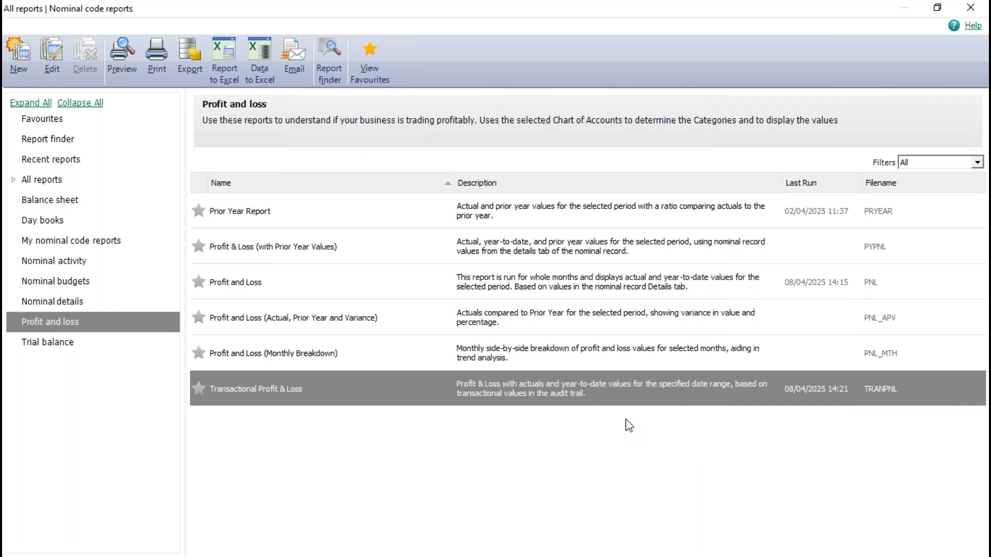
pyautogui.moveTo(648, 404)
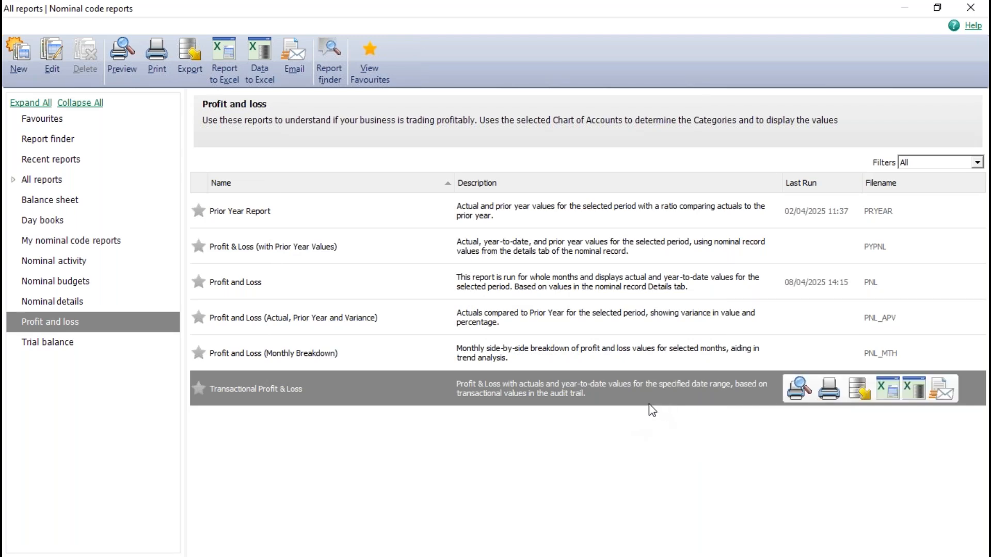
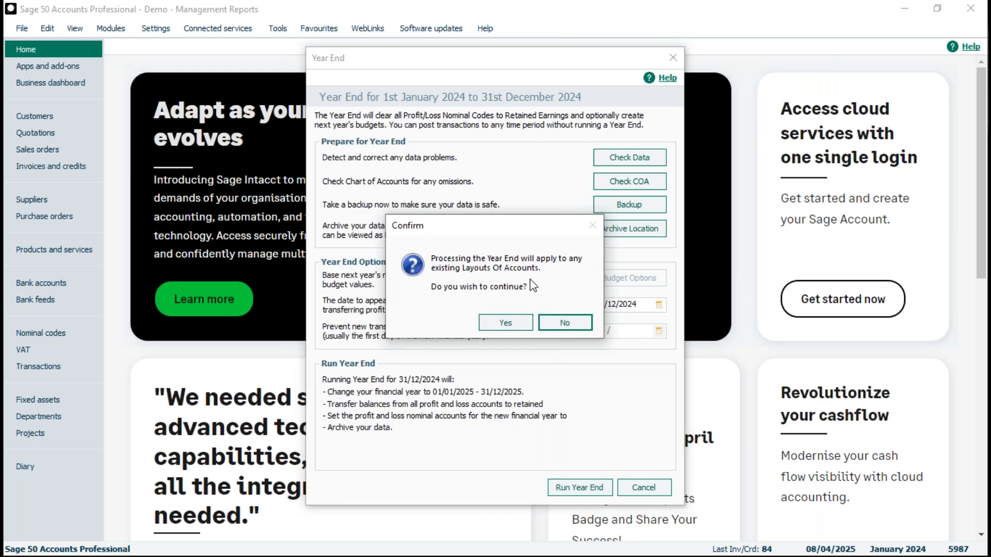
# Step: Confirm processing the Year End for existing layouts of accounts and skip the Year End report output
pyautogui.click(507, 322)
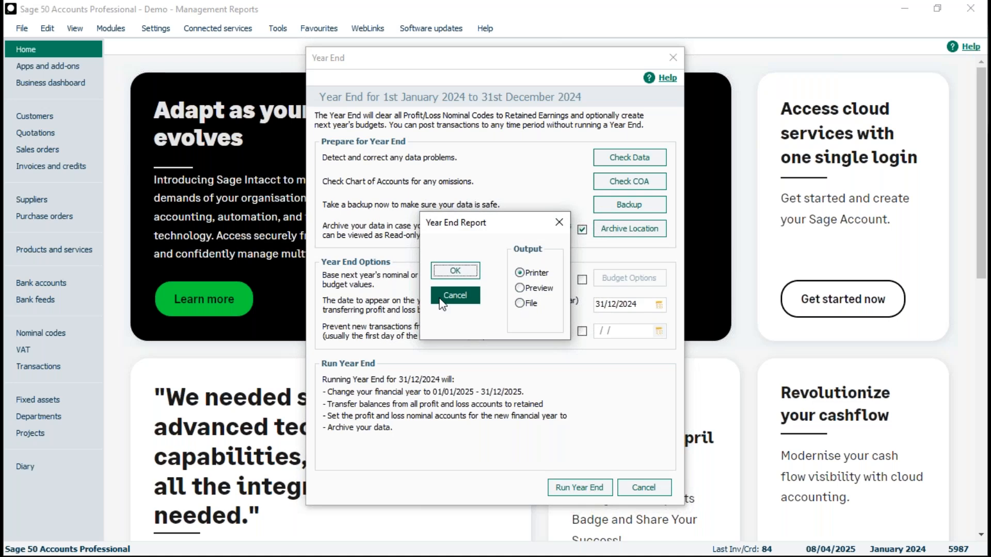
pyautogui.click(461, 298)
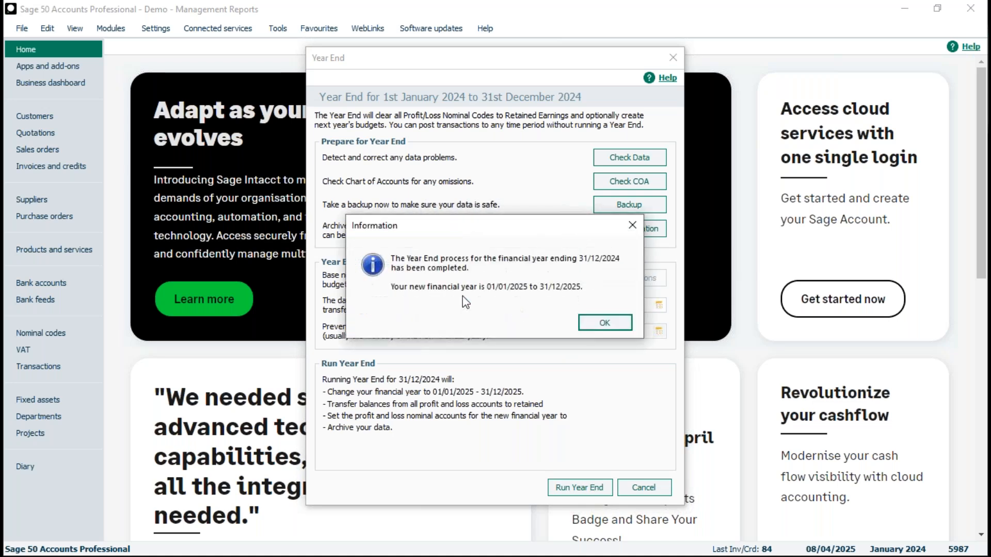
# Step: Acknowledge the Year End completion and open the Year End 2024 folder inside Sage Reports on the desktop
pyautogui.click(602, 324)
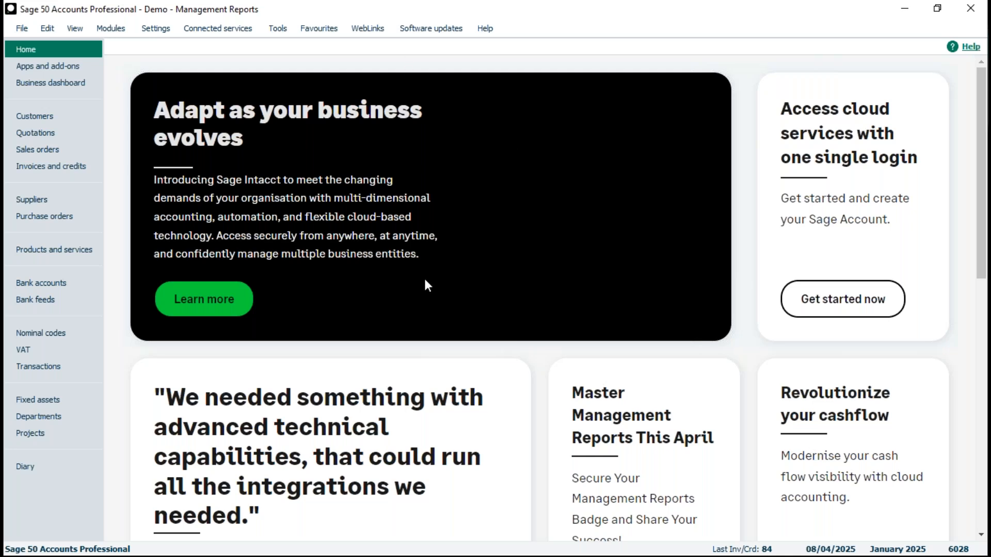
pyautogui.click(904, 8)
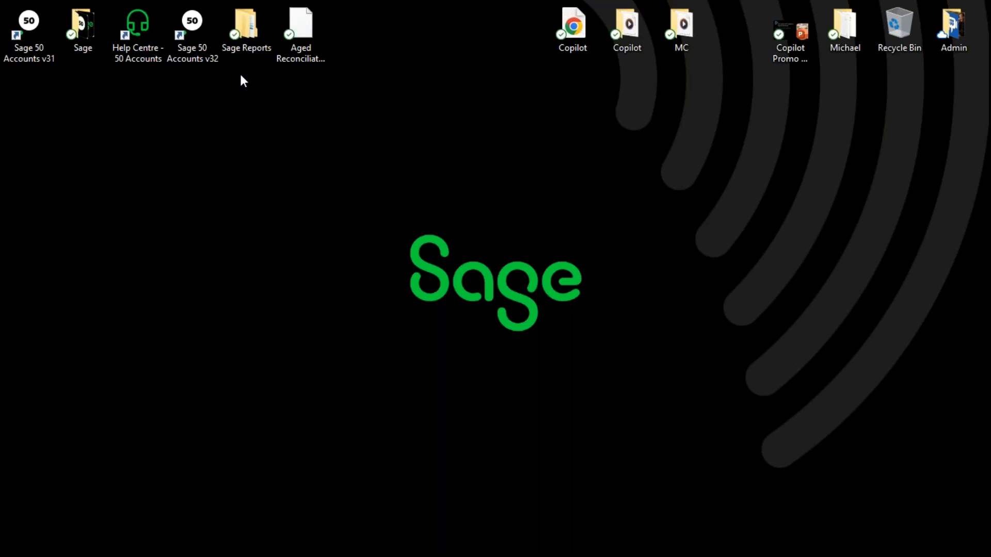
pyautogui.doubleClick(246, 20)
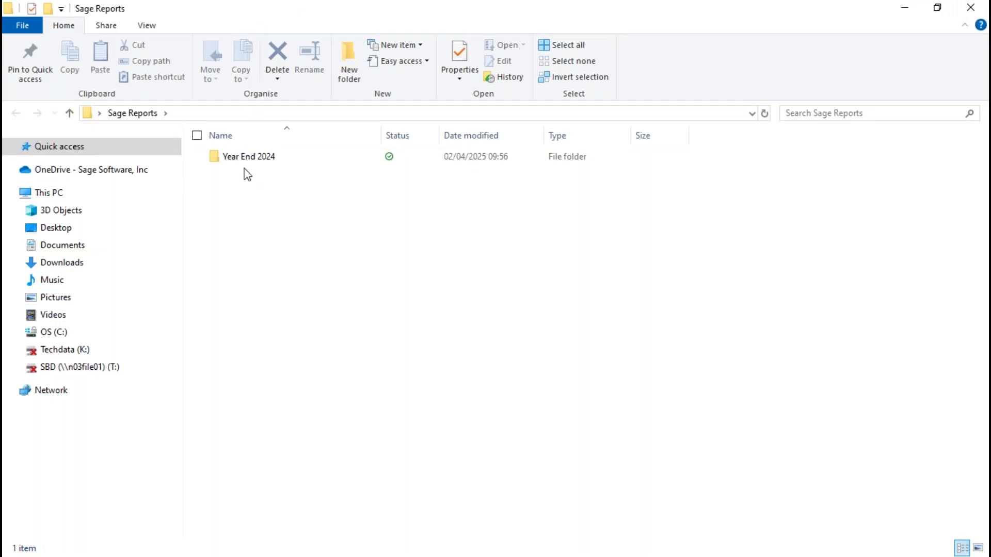
pyautogui.moveTo(246, 158)
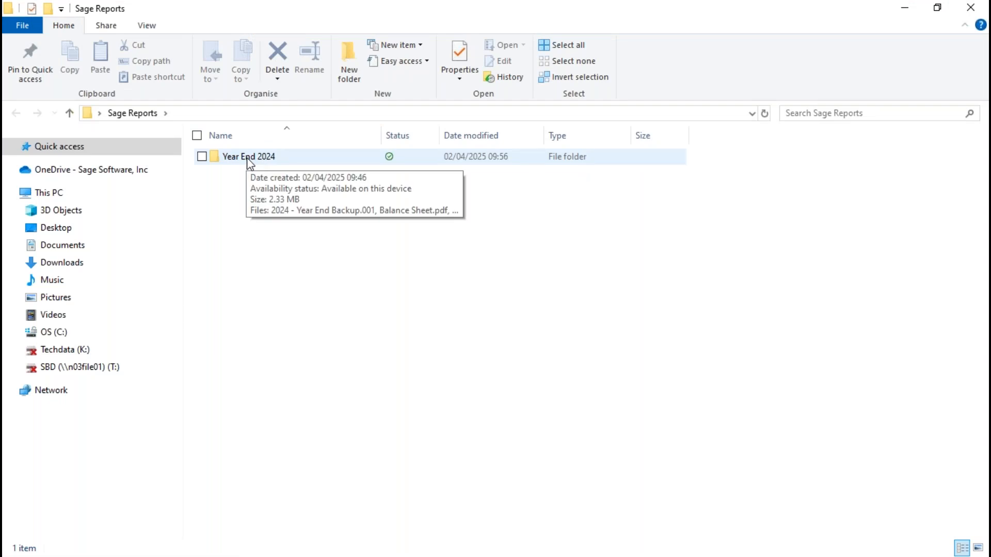
pyautogui.doubleClick(247, 157)
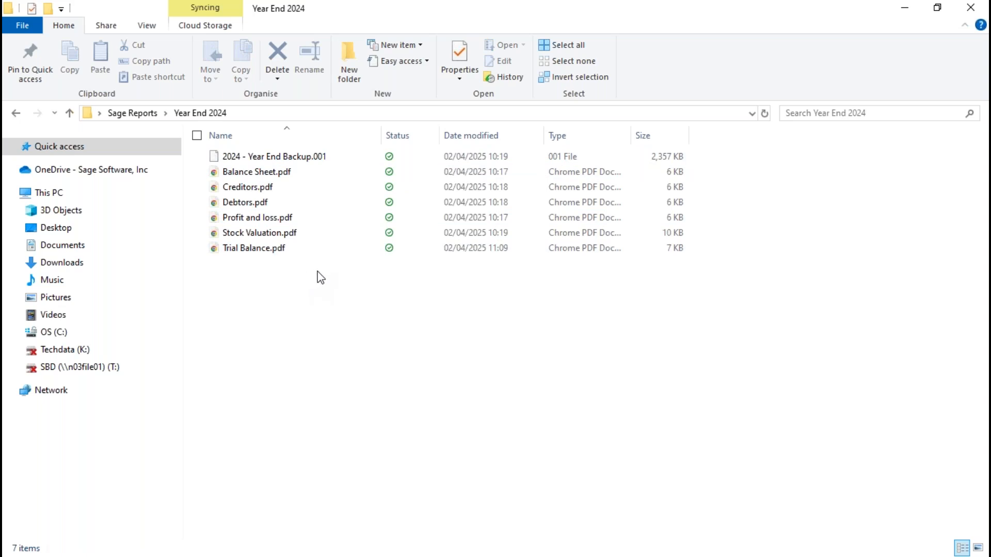
# Step: View the saved Profit and loss.pdf, close it and the folder, and return to Sage 50 Accounts
pyautogui.doubleClick(240, 218)
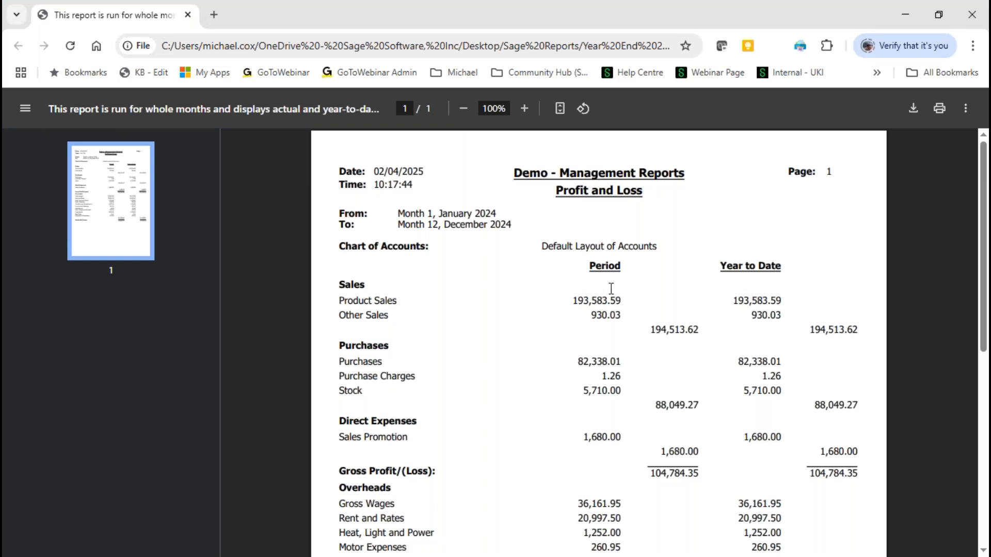
pyautogui.click(188, 16)
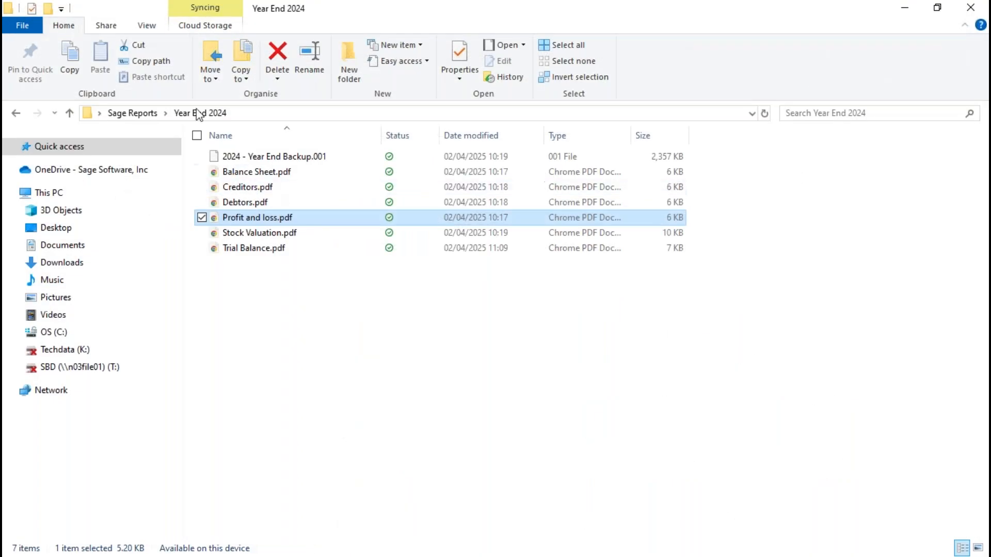
pyautogui.click(965, 17)
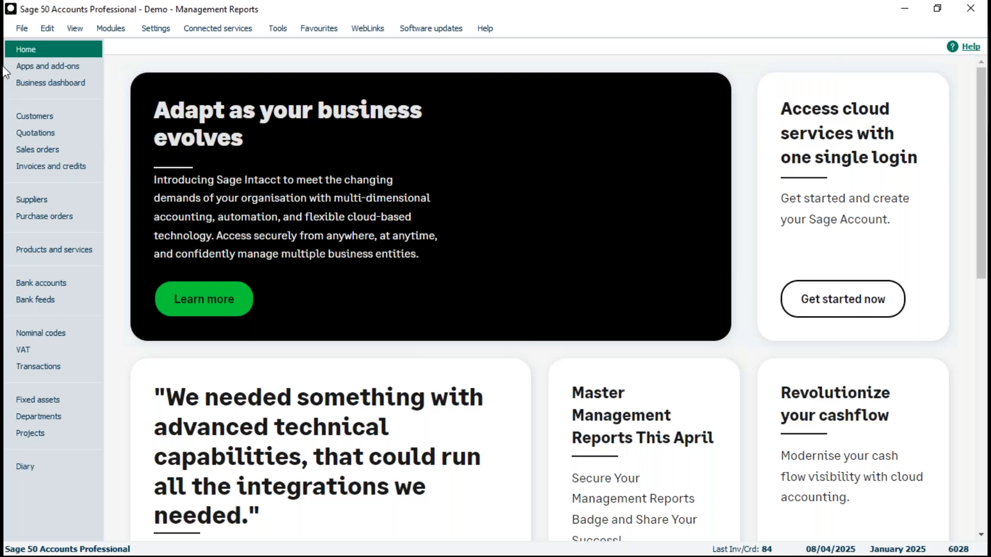
# Step: Open the Year End 2024 company archive and log on with the account password
pyautogui.click(19, 26)
pyautogui.moveTo(125, 72)
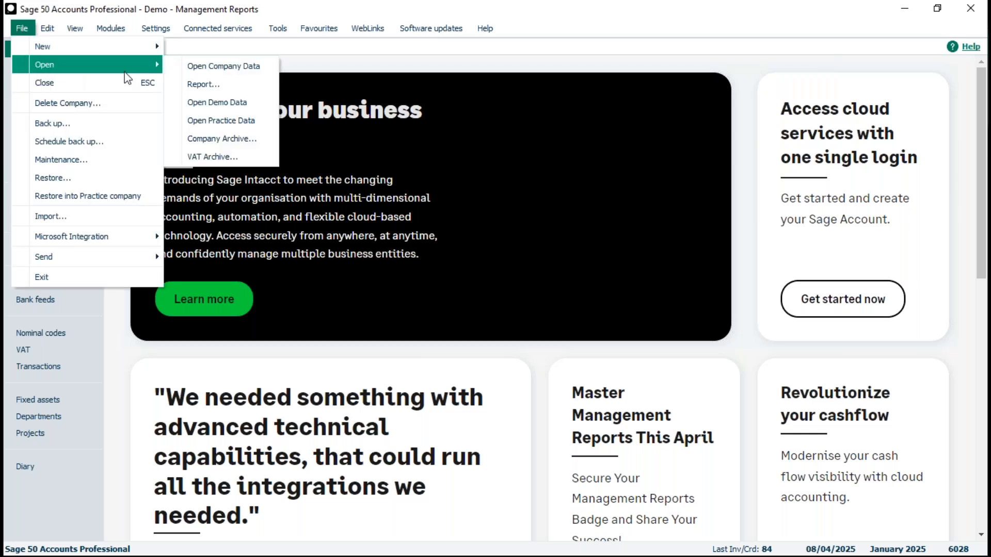
pyautogui.click(221, 144)
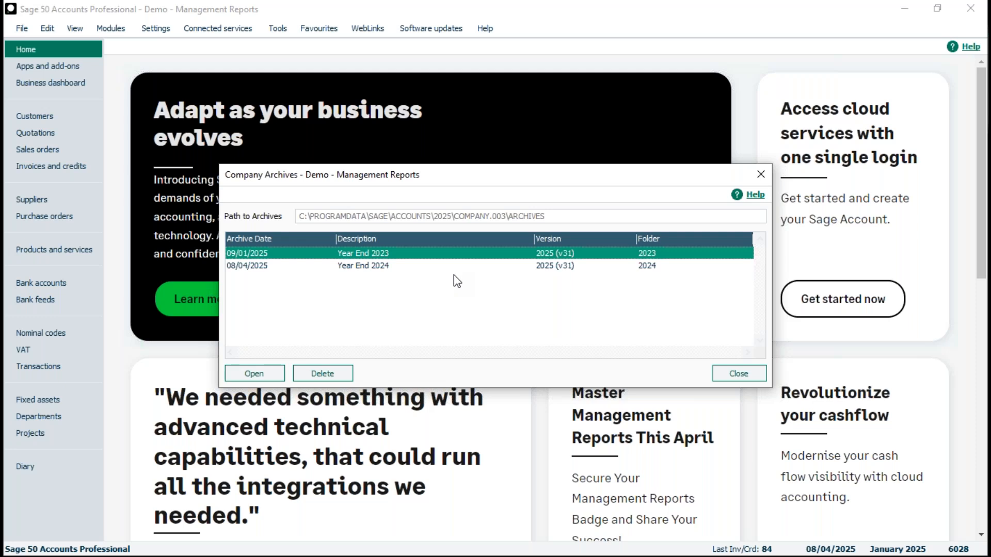
pyautogui.click(374, 266)
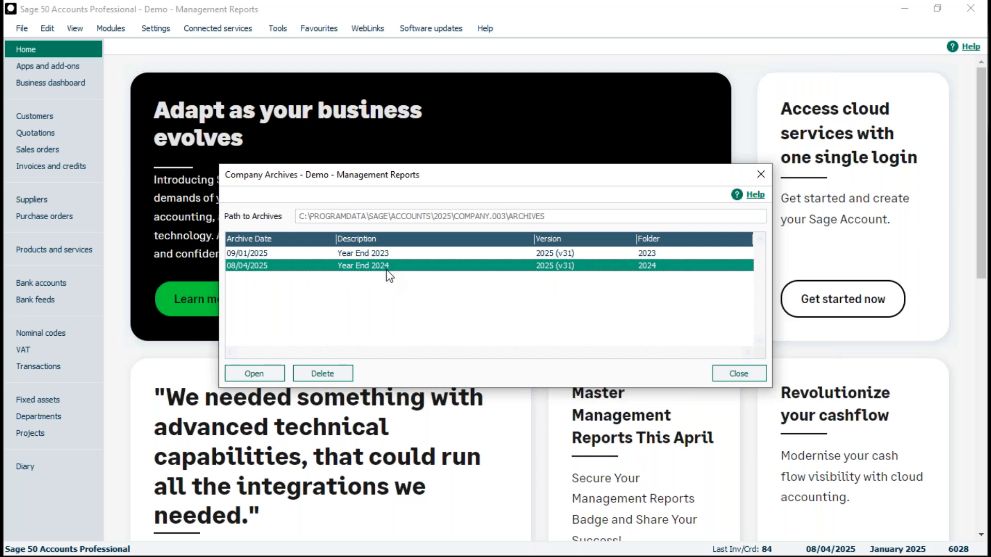
pyautogui.click(253, 373)
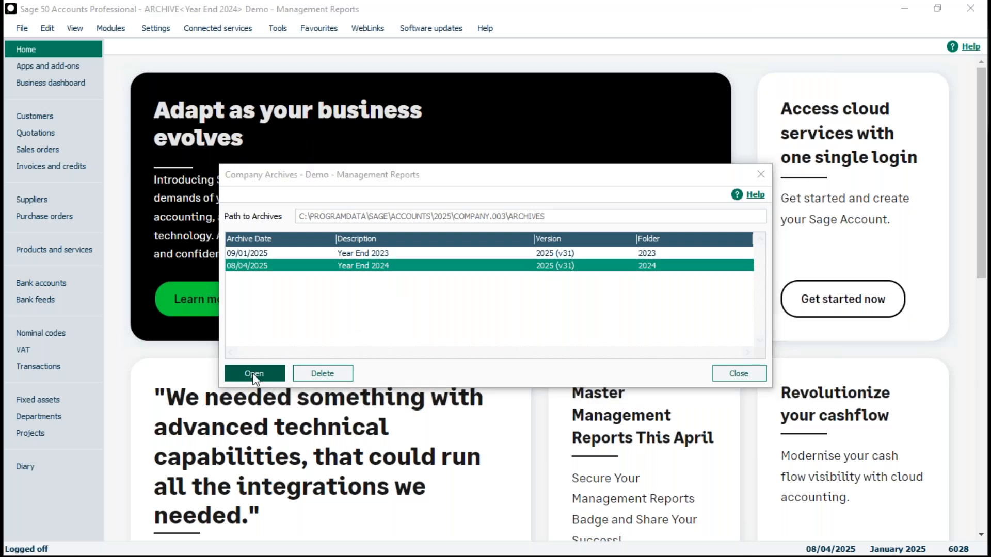
pyautogui.write('••')
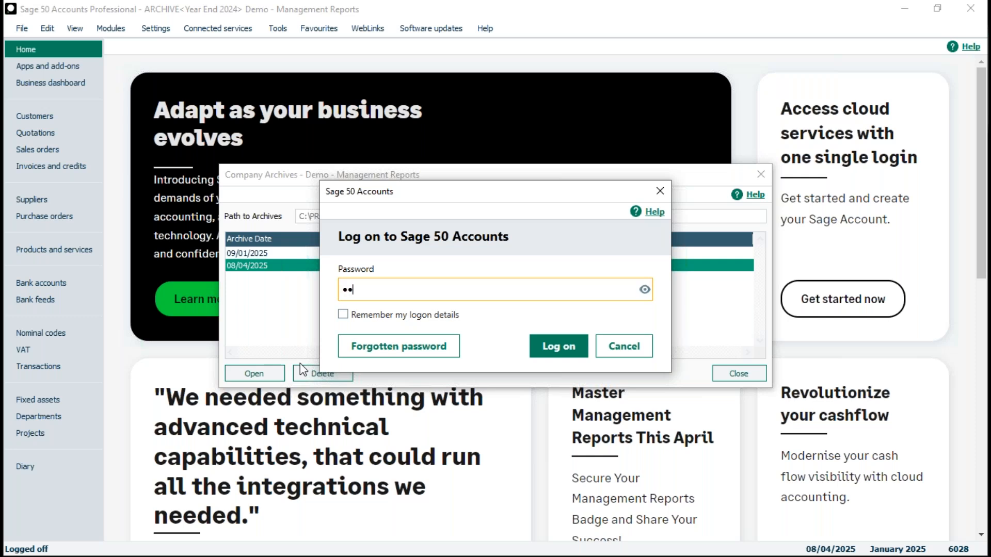
pyautogui.press('Return')
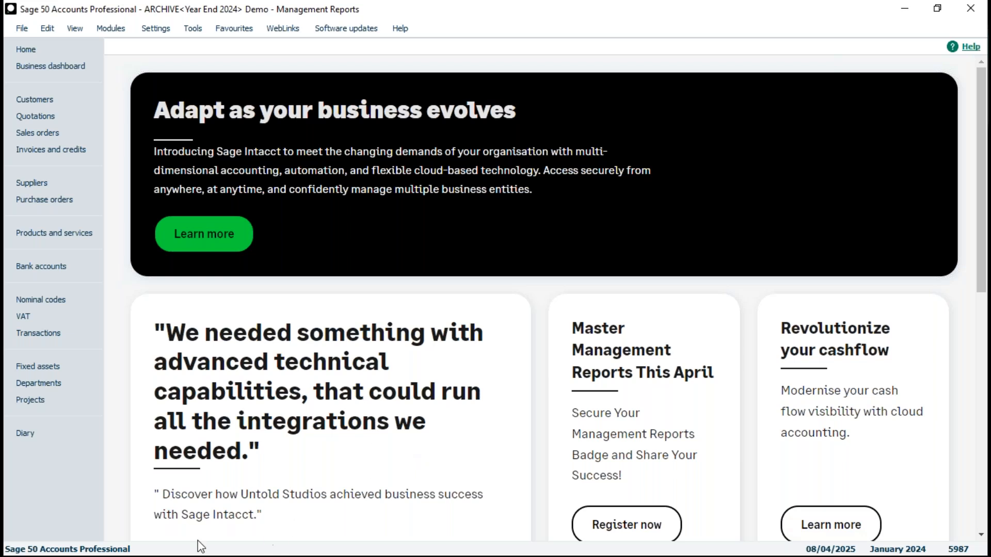
# Step: Preview the archive's nominal Profit and Loss report for January 2024 to December 2024, and close the preview
pyautogui.click(27, 302)
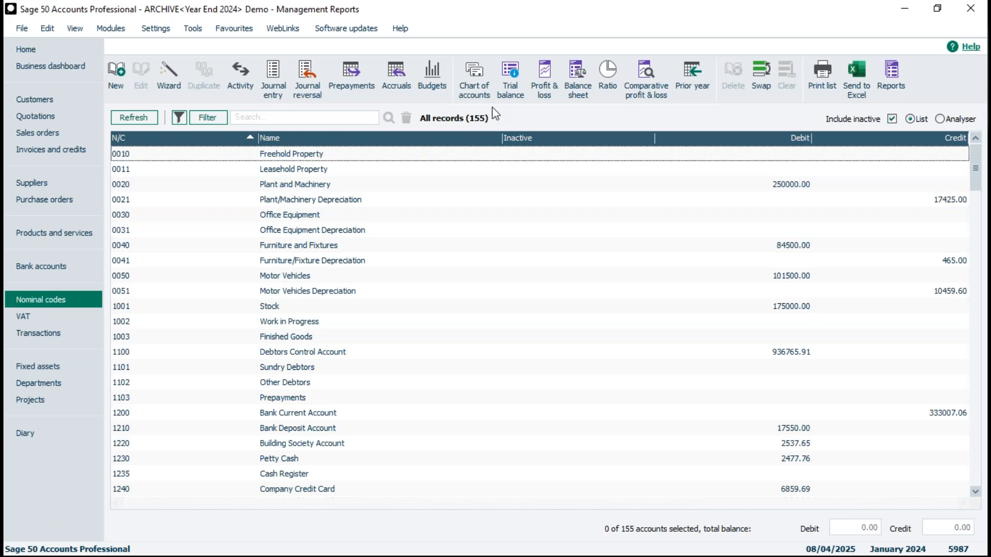
pyautogui.click(539, 77)
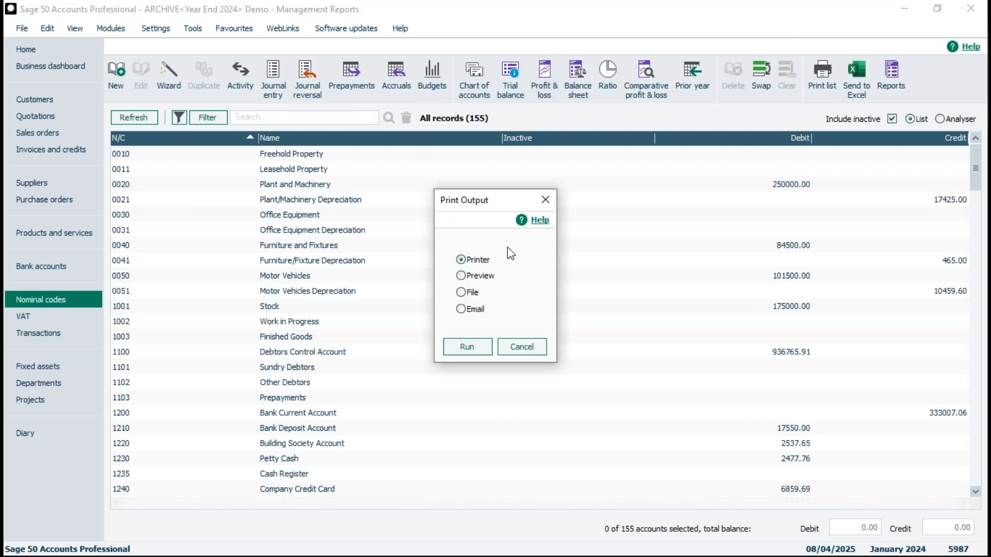
pyautogui.click(460, 276)
pyautogui.click(472, 346)
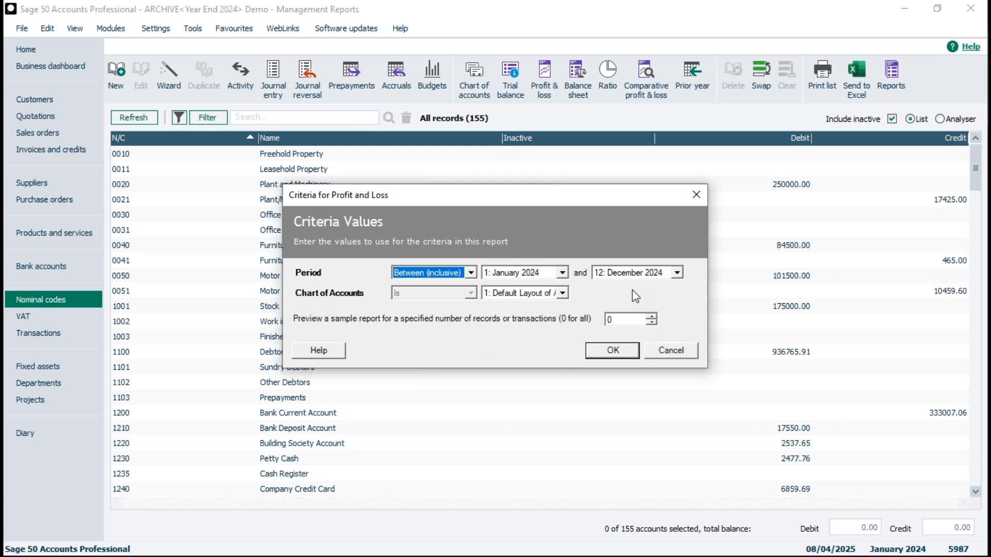
pyautogui.click(611, 354)
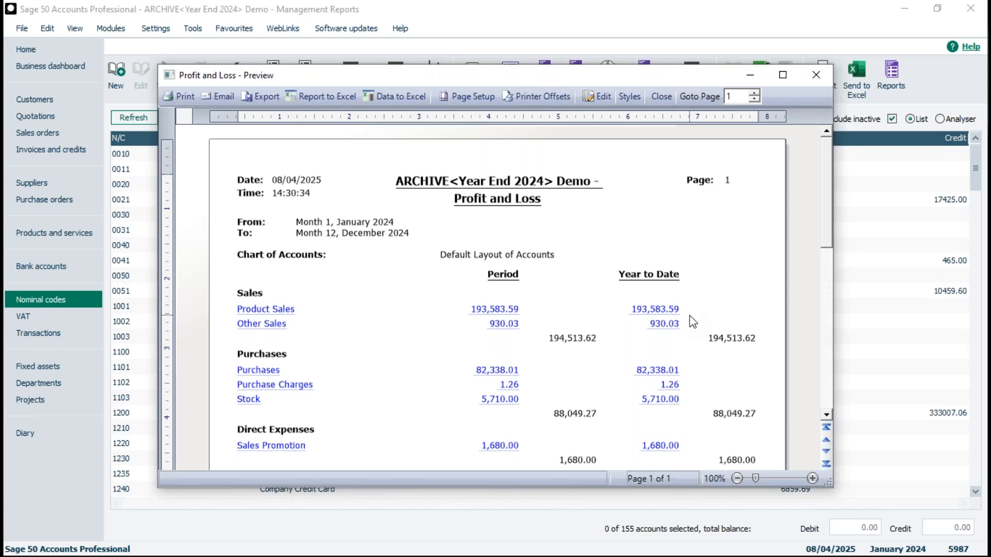
pyautogui.click(655, 94)
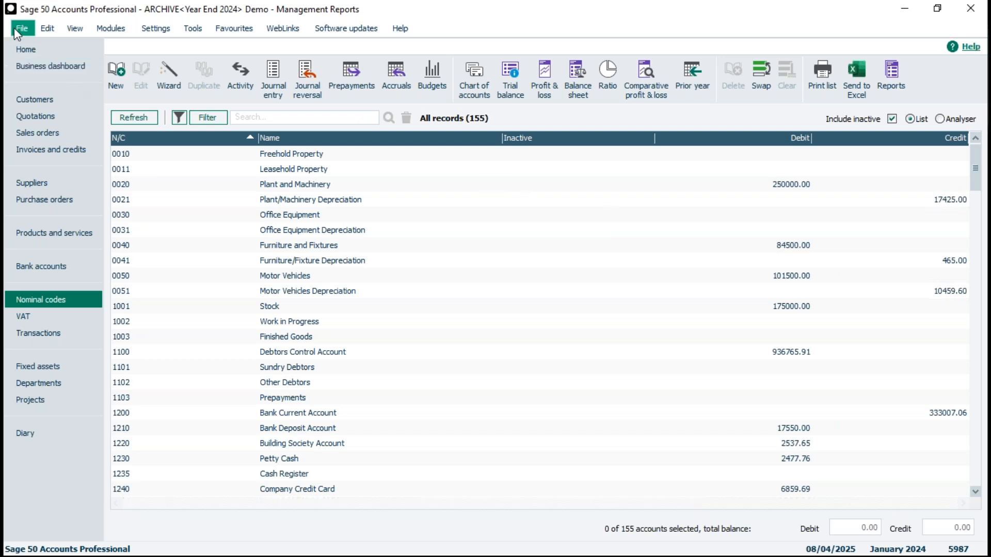
pyautogui.click(908, 10)
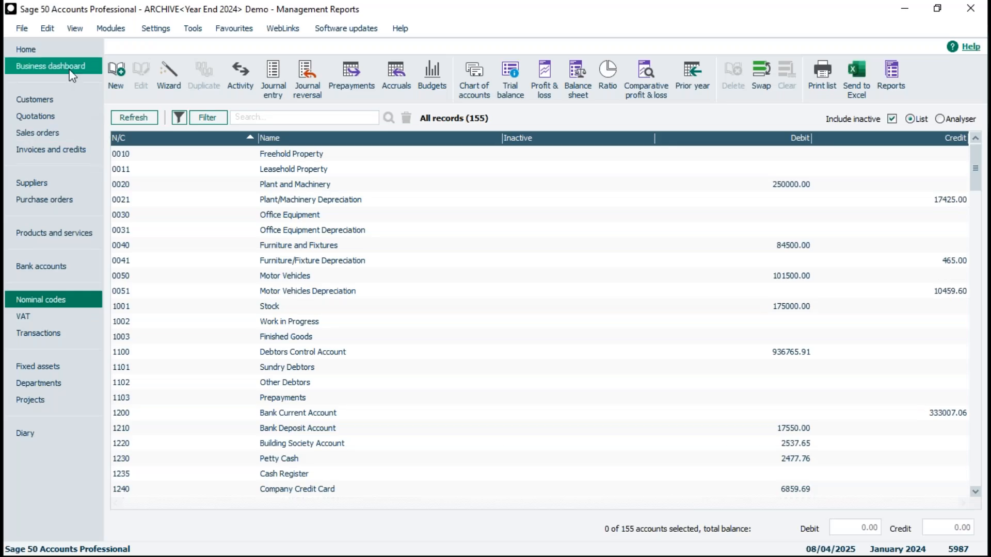
# Step: Switch from the archive back to the live company data, confirming the prompt and logging on with the account password
pyautogui.click(22, 29)
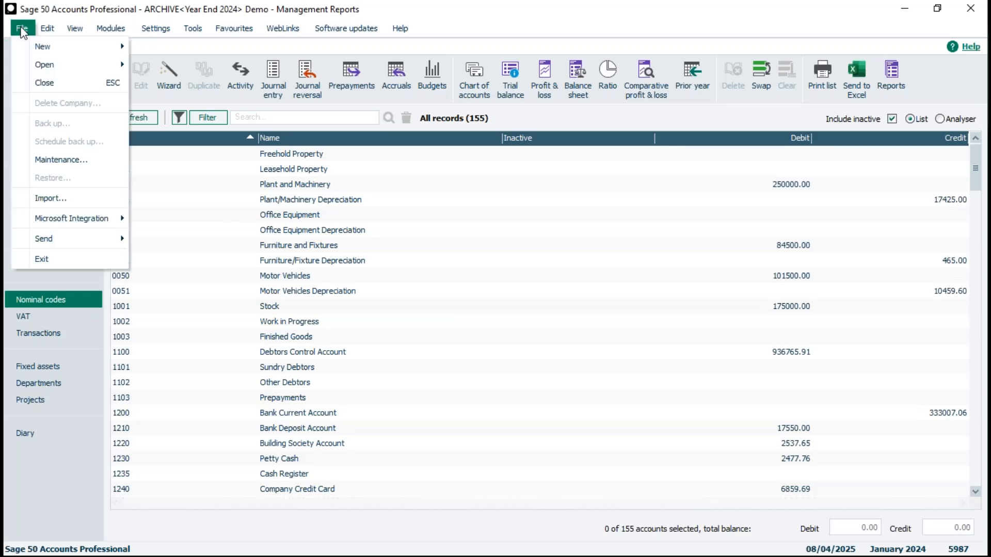
pyautogui.moveTo(66, 66)
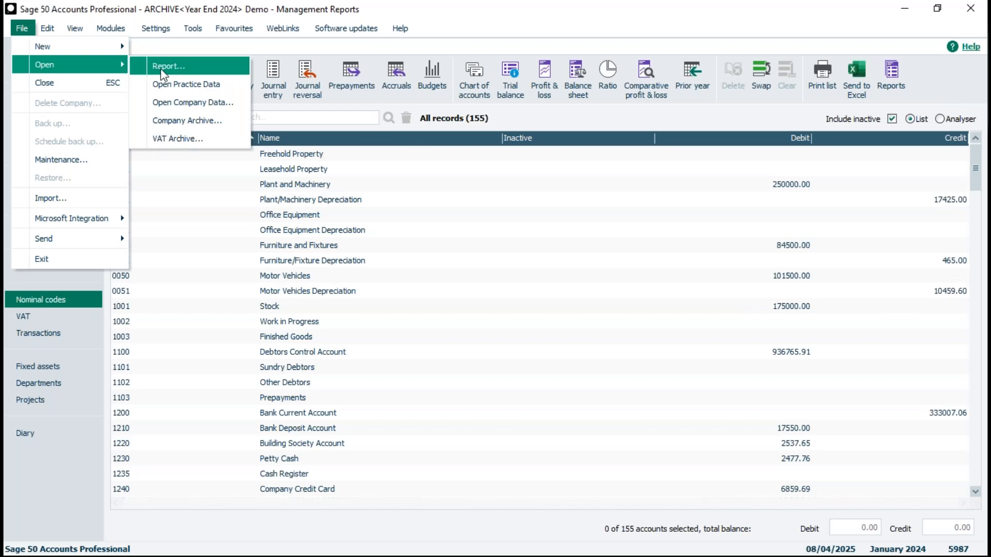
pyautogui.click(169, 102)
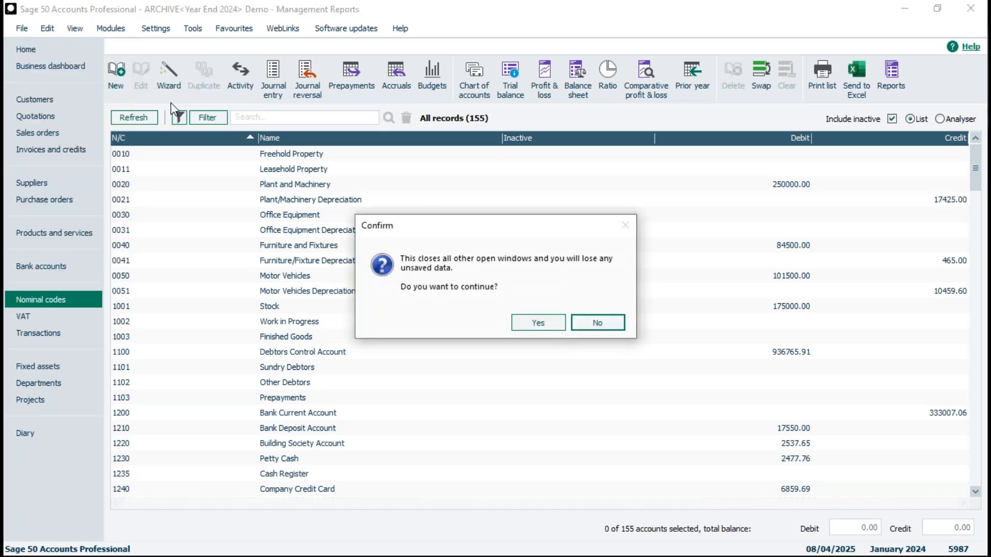
pyautogui.click(556, 329)
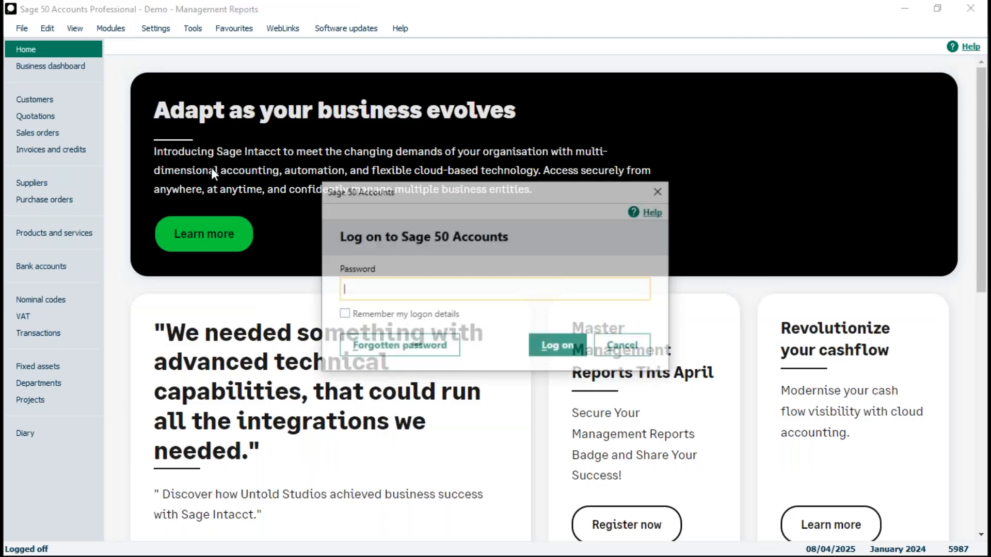
pyautogui.write('••')
pyautogui.press('Return')
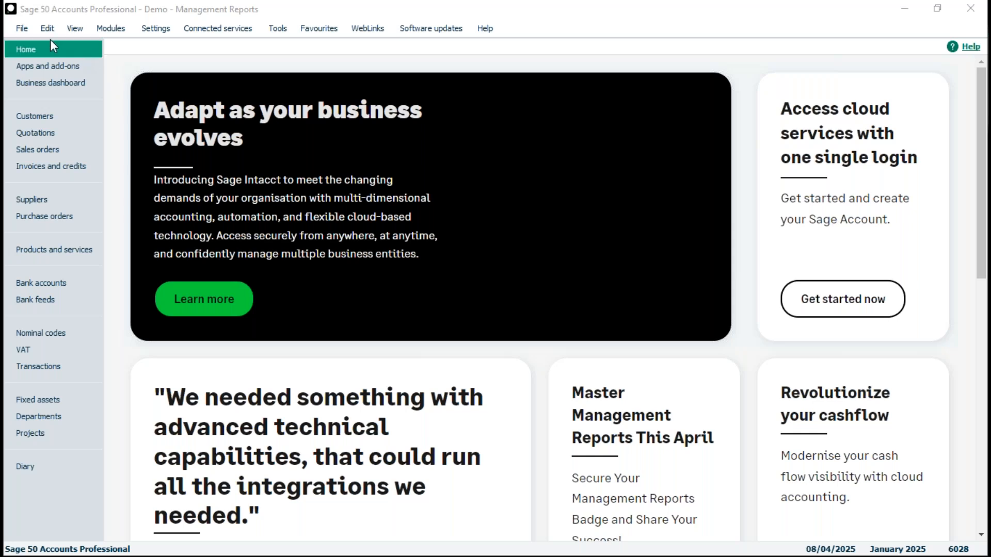
# Step: Start a restore into the Practice company and browse for its backup in Desktop > Admin > Webinars > Sage 50 Accounts
pyautogui.click(23, 27)
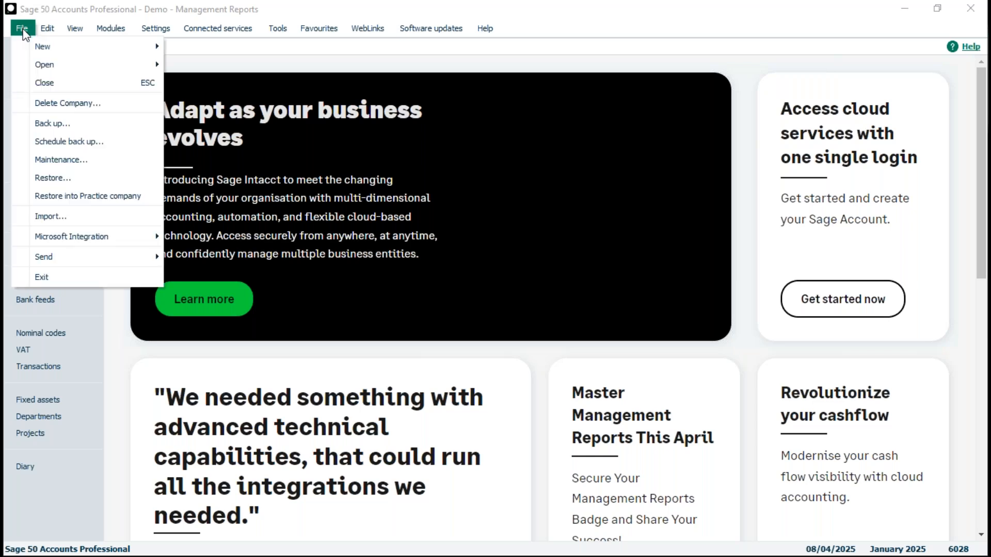
pyautogui.click(108, 201)
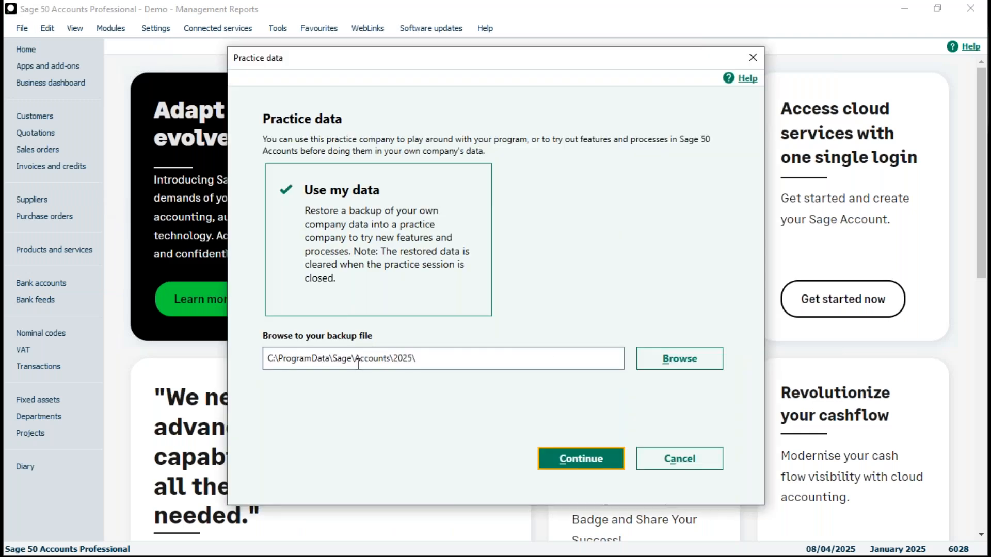
pyautogui.click(685, 364)
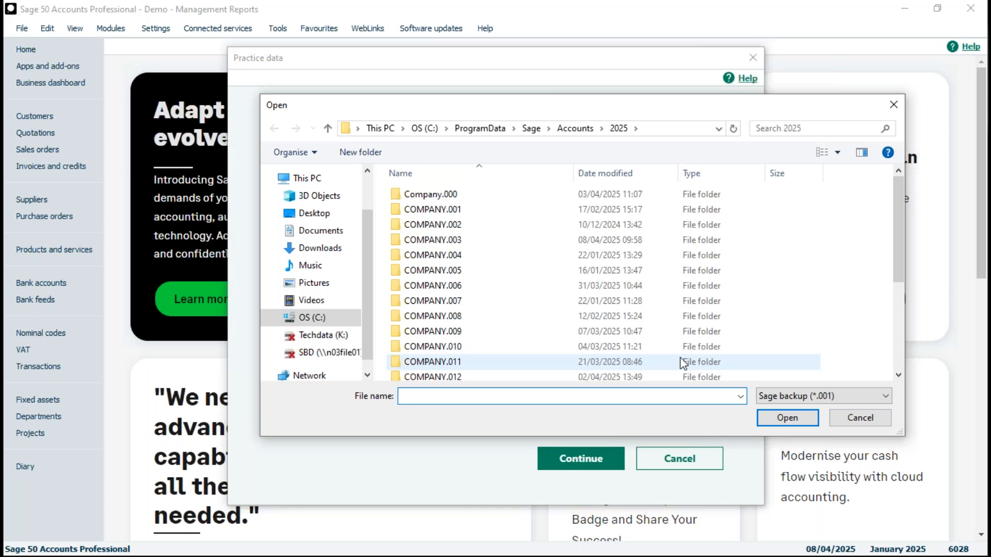
pyautogui.click(323, 216)
pyautogui.doubleClick(419, 205)
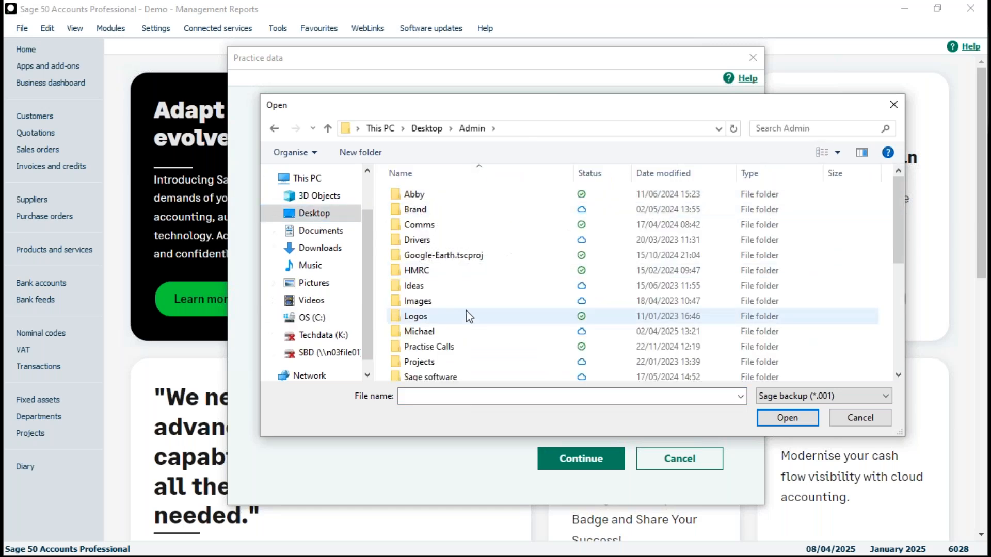
pyautogui.scroll(-3, 467, 316)
pyautogui.scroll(-2, 468, 318)
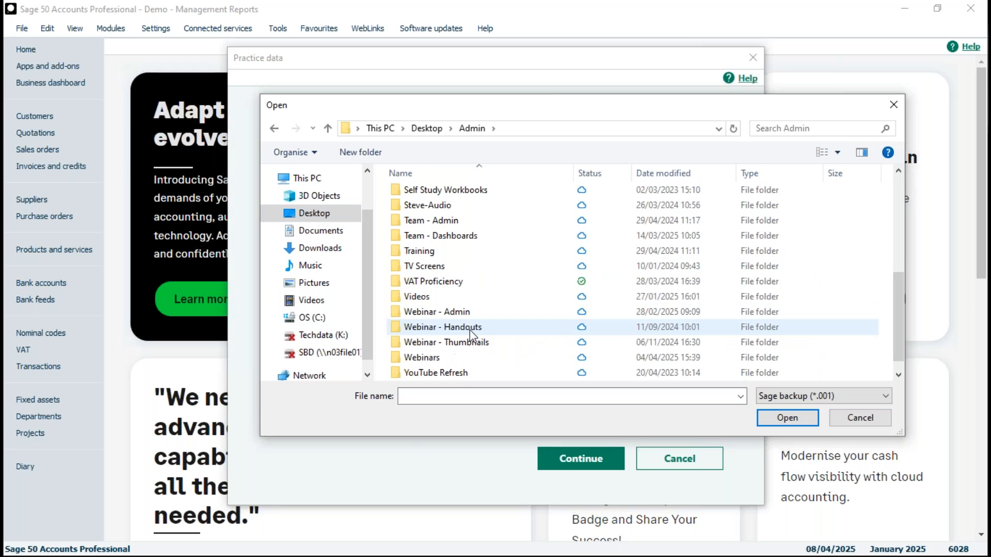
pyautogui.doubleClick(439, 356)
pyautogui.doubleClick(436, 210)
# Step: Choose Management Reports - V31.001 from the Management Reports folder as the backup file for the practice data
pyautogui.scroll(-5, 464, 238)
pyautogui.scroll(-5, 467, 244)
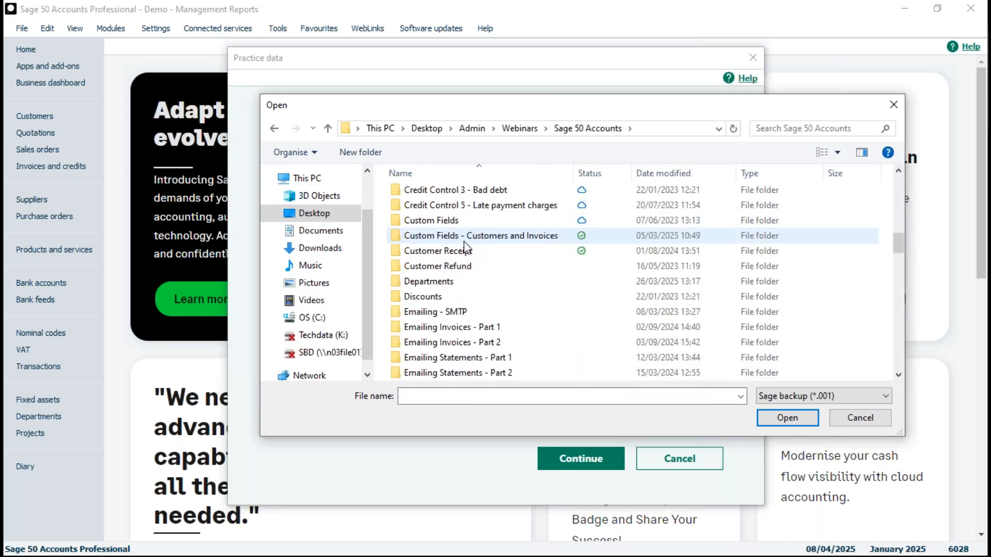
pyautogui.scroll(-8, 465, 245)
pyautogui.doubleClick(469, 206)
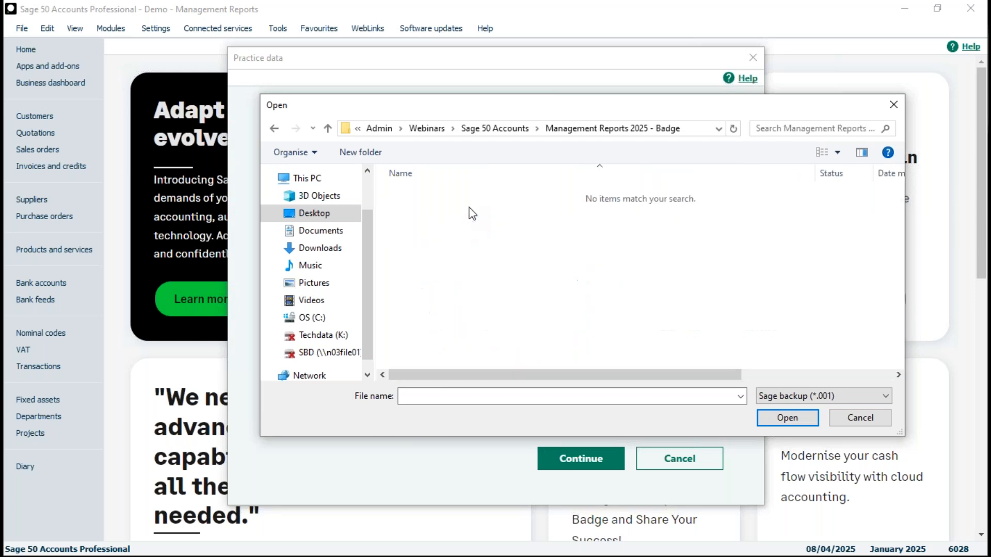
pyautogui.click(518, 130)
pyautogui.doubleClick(432, 343)
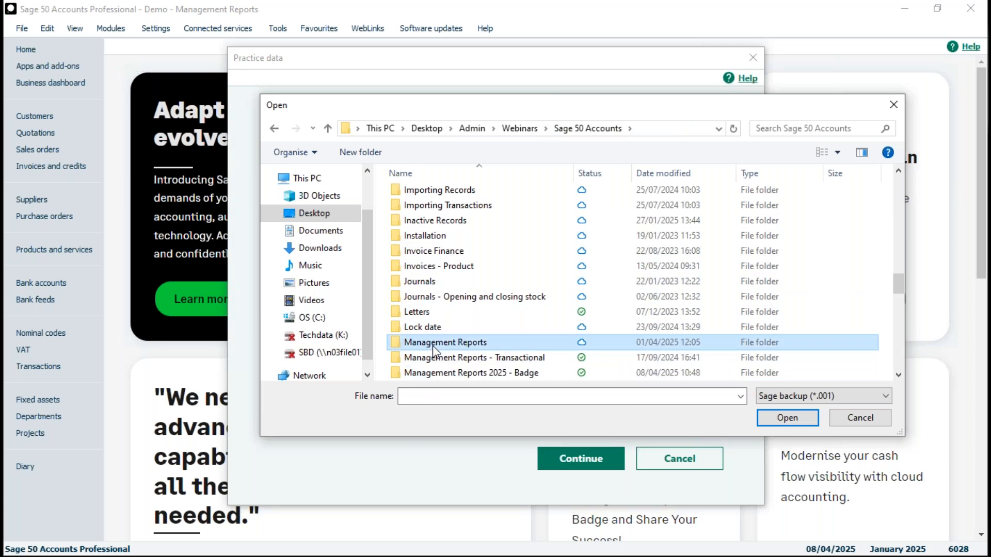
pyautogui.click(418, 241)
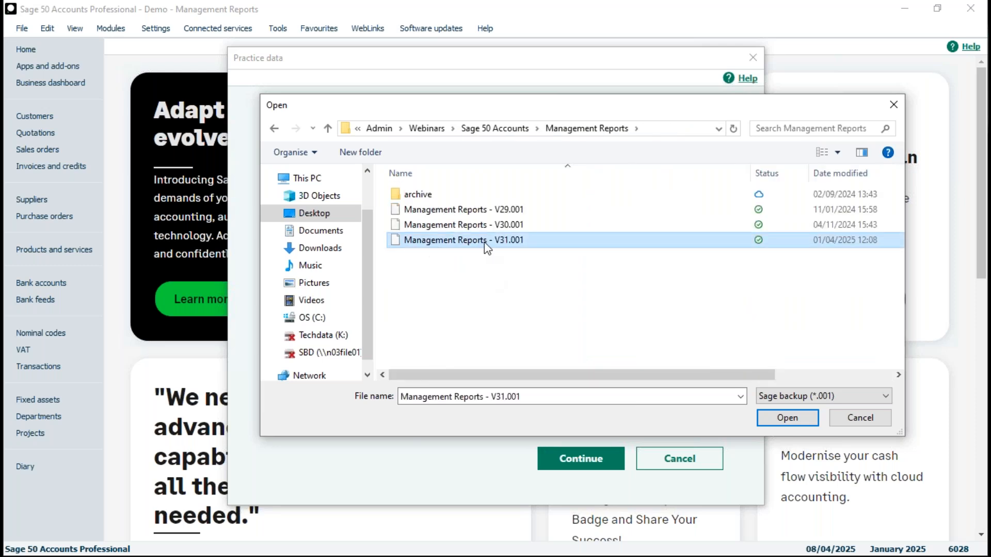
pyautogui.click(787, 418)
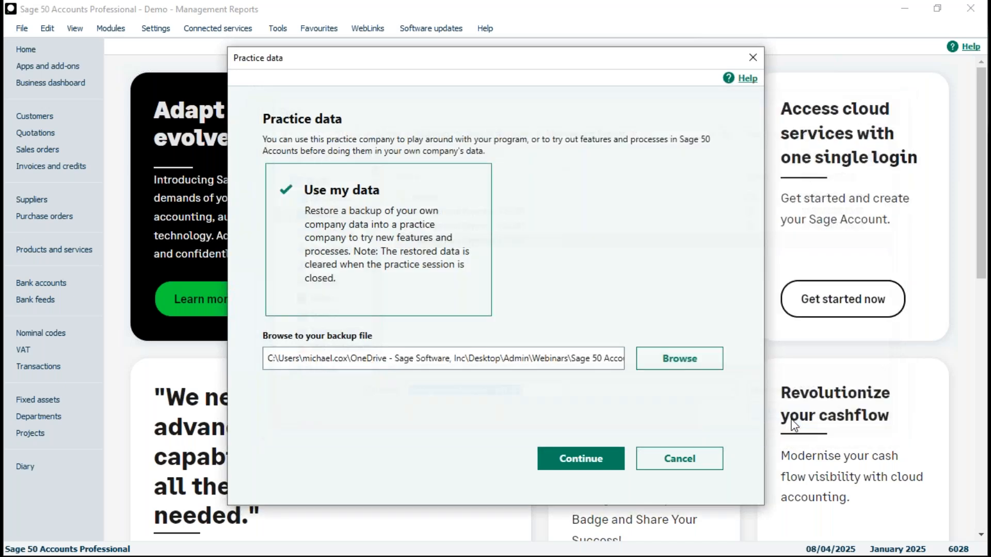
# Step: Confirm the selected backup details, restore it into the practice company and log on with the account password
pyautogui.click(596, 460)
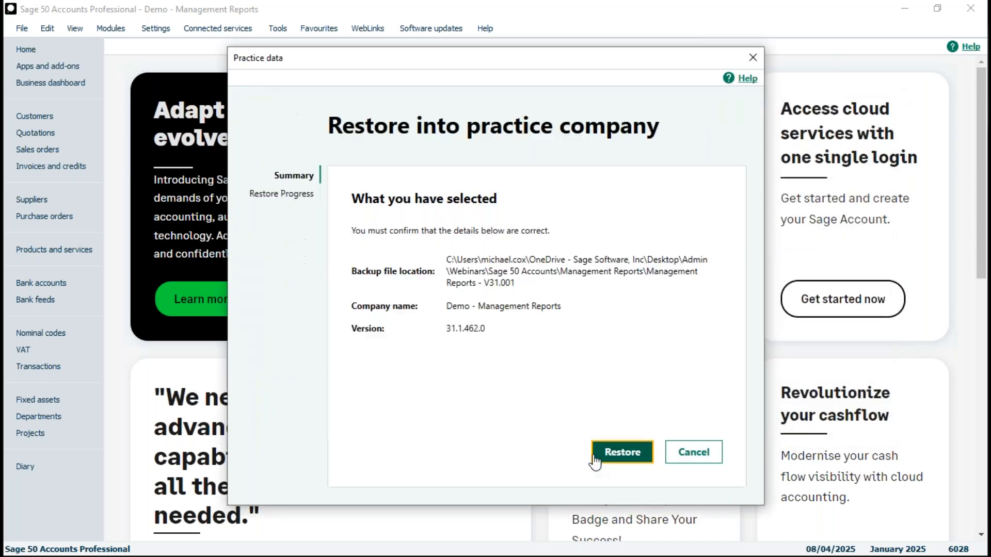
pyautogui.click(633, 457)
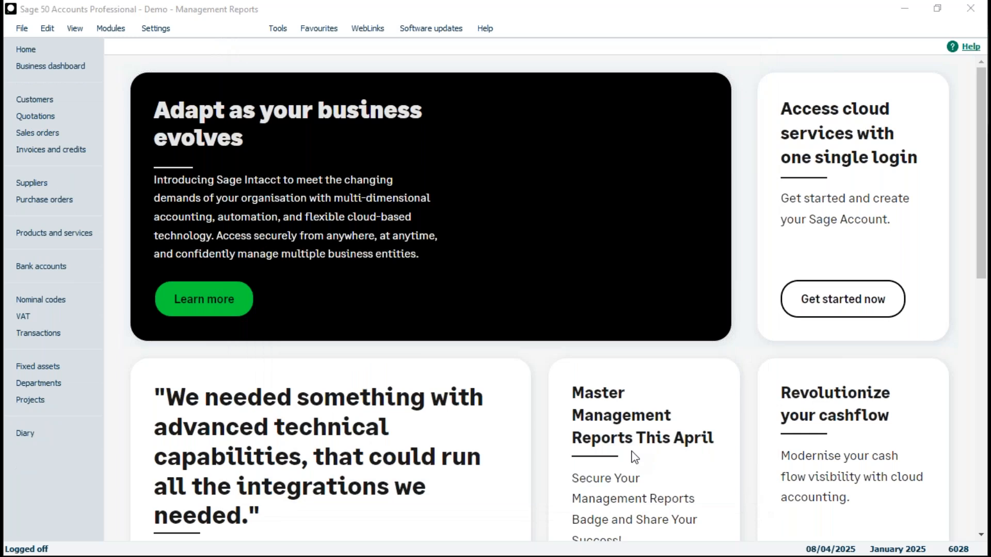
pyautogui.write('••')
pyautogui.press('Return')
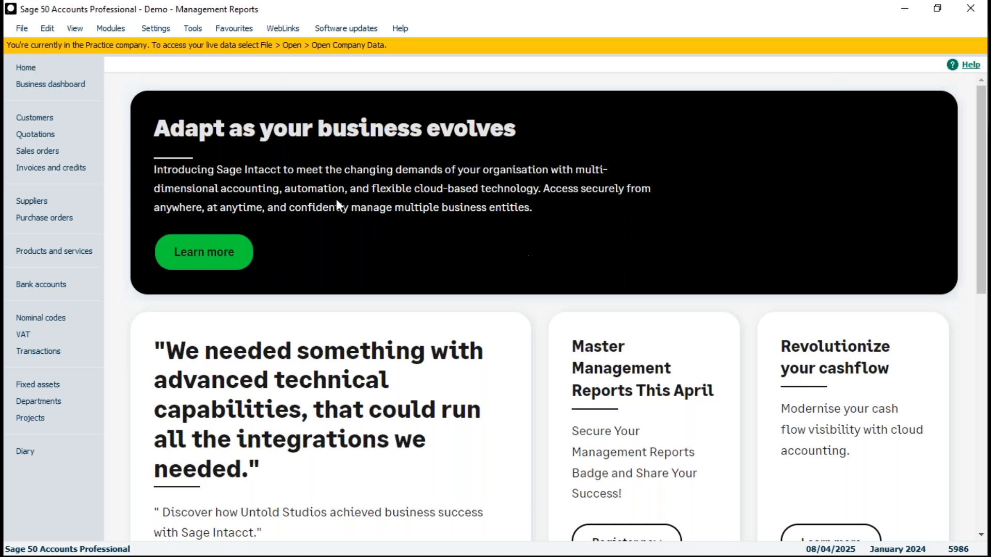
# Step: Preview the practice company's nominal Profit and Loss report for January 2024 to December 2024, and close the preview
pyautogui.click(54, 324)
pyautogui.click(550, 91)
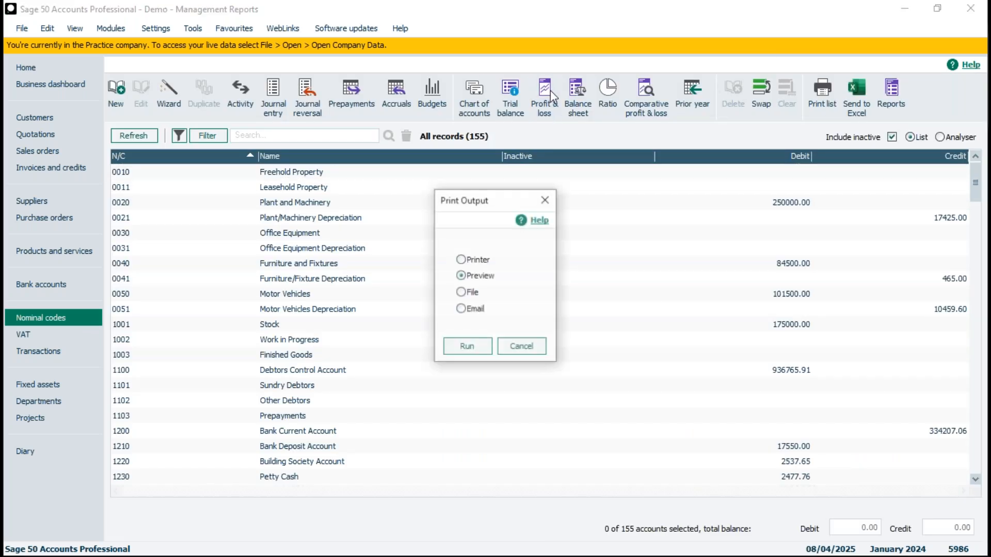
pyautogui.click(467, 346)
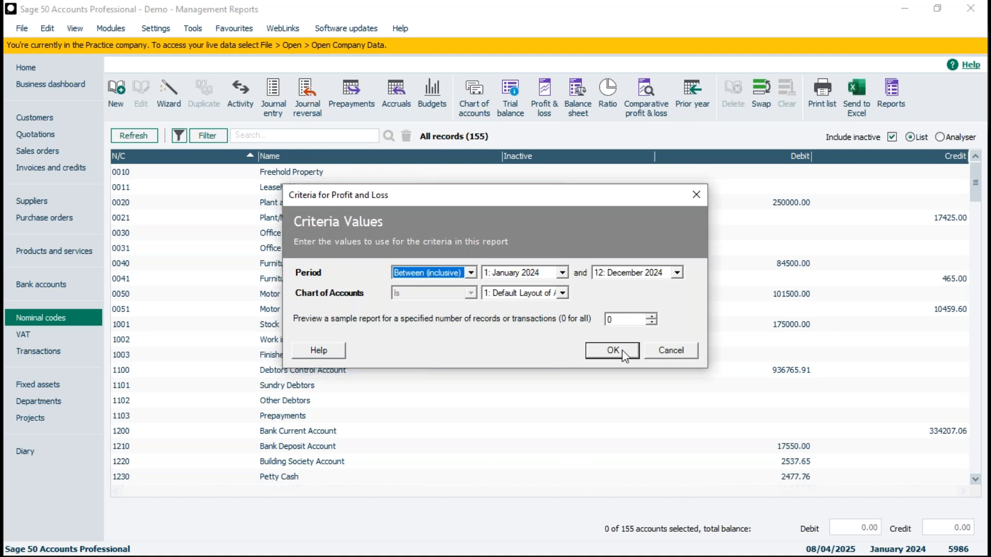
pyautogui.click(613, 350)
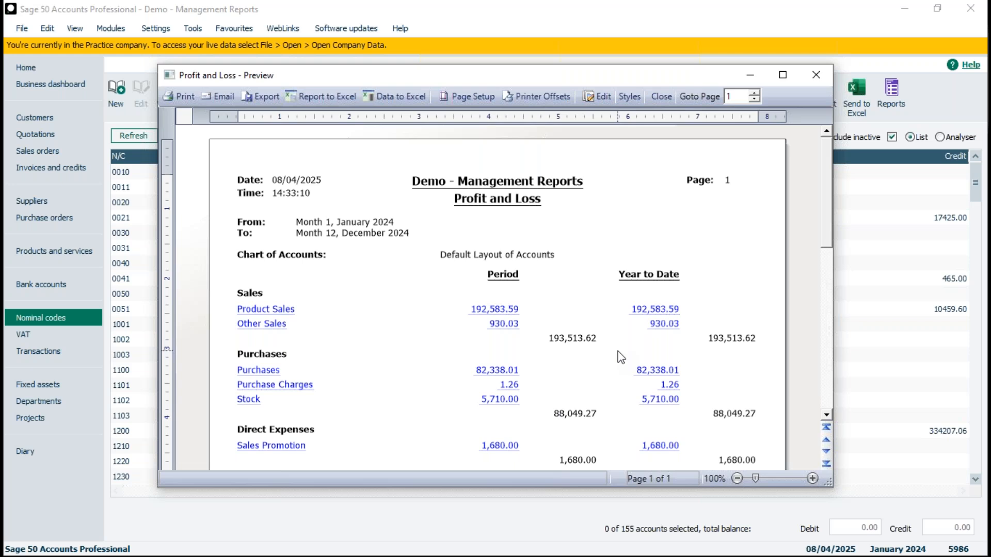
pyautogui.click(658, 98)
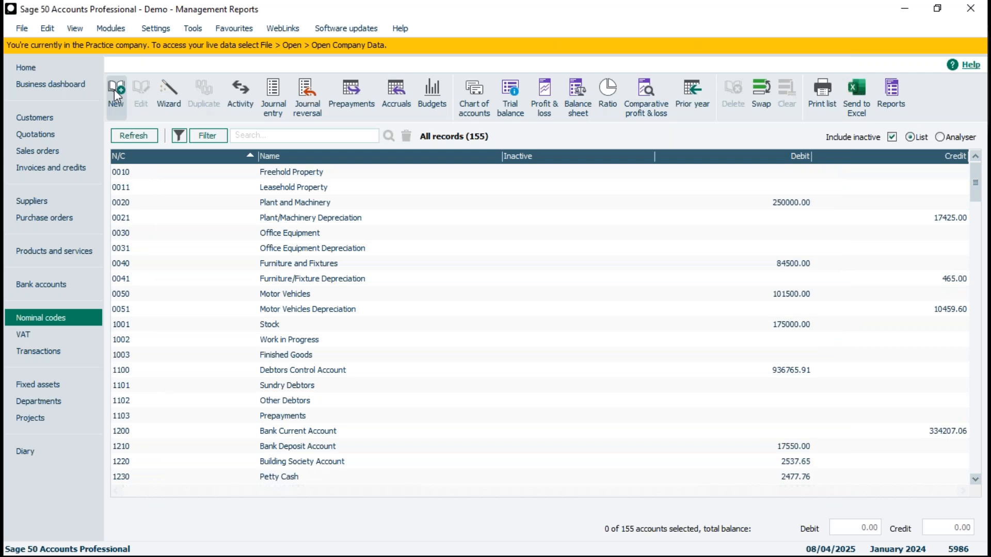
# Step: Switch from the practice data to the live Demo - Management Reports company, confirming the prompt and logging on with the account password
pyautogui.click(23, 30)
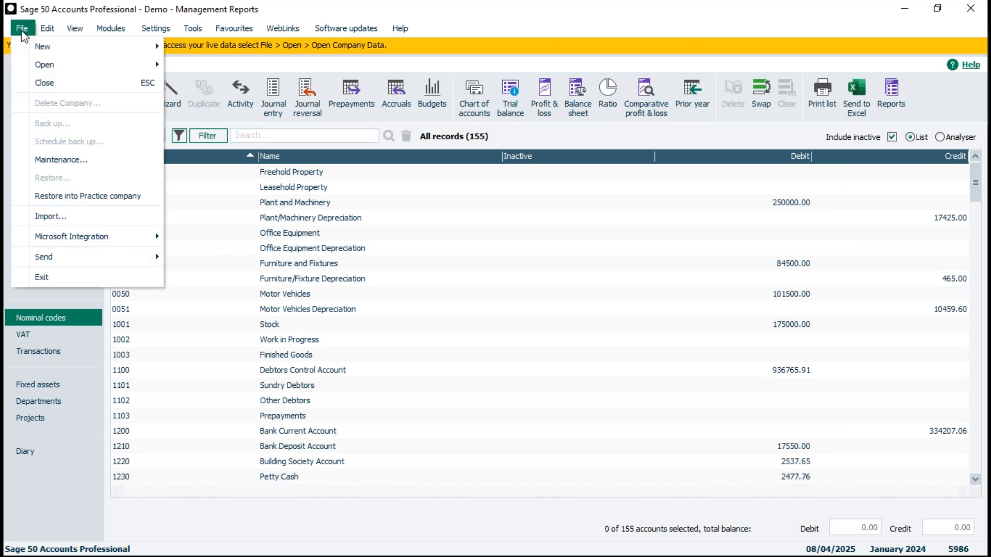
pyautogui.moveTo(122, 63)
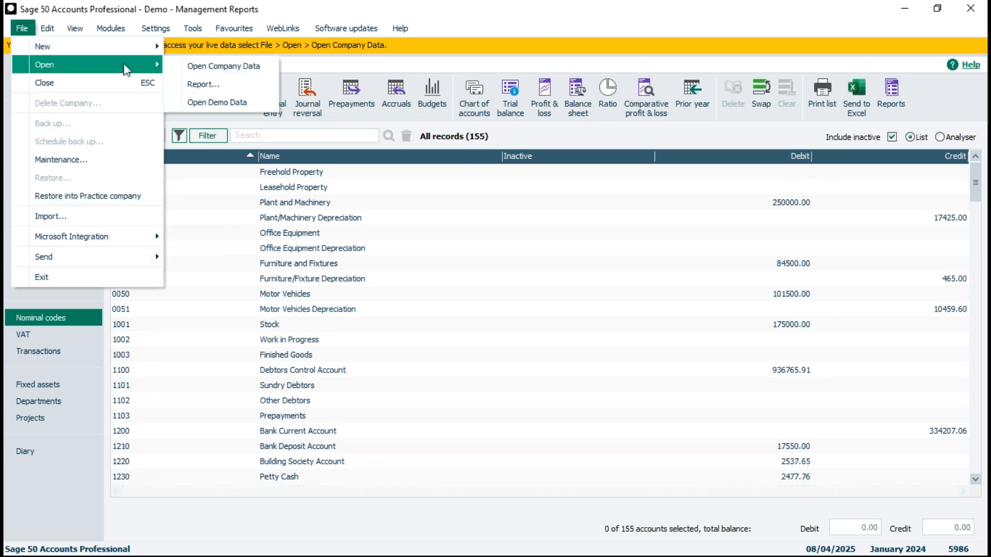
pyautogui.click(219, 72)
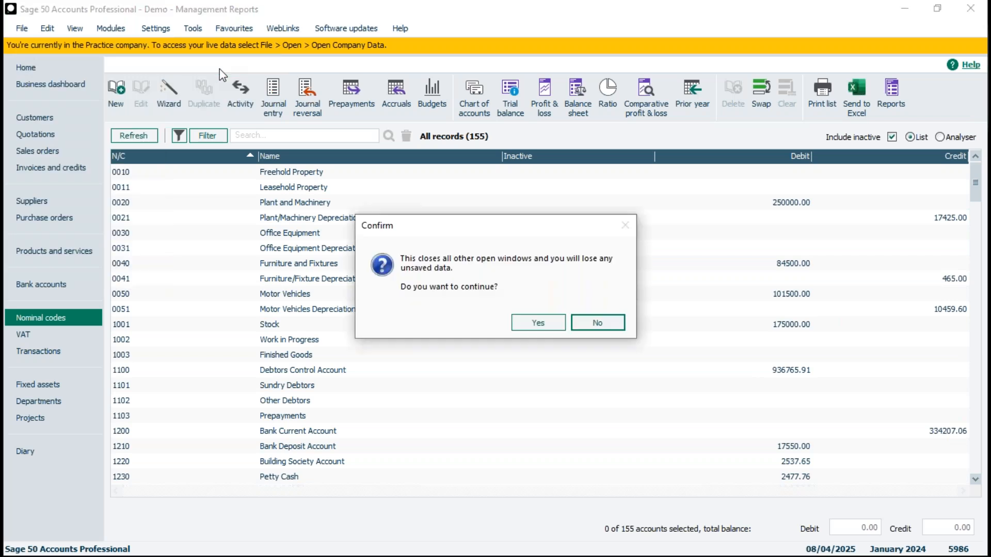
pyautogui.click(542, 322)
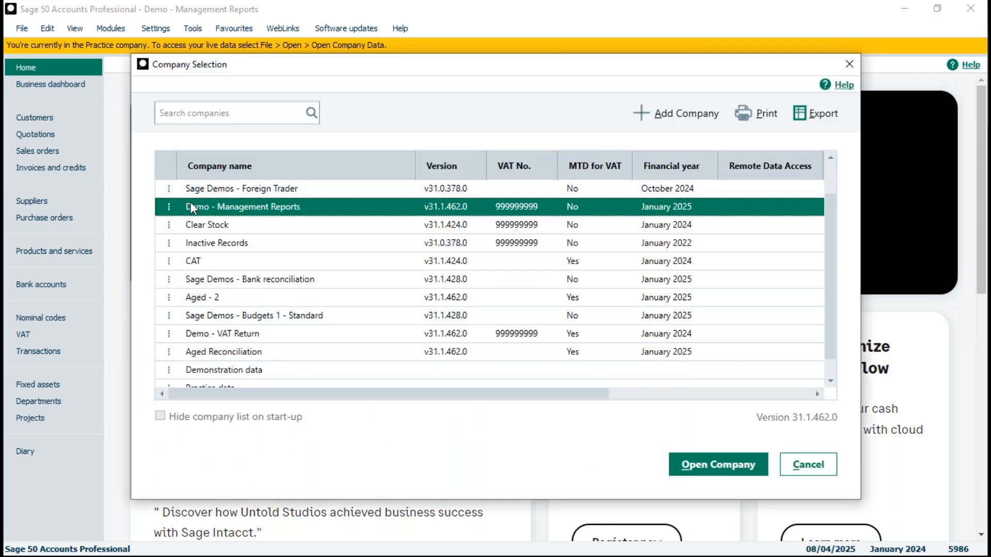
pyautogui.click(715, 467)
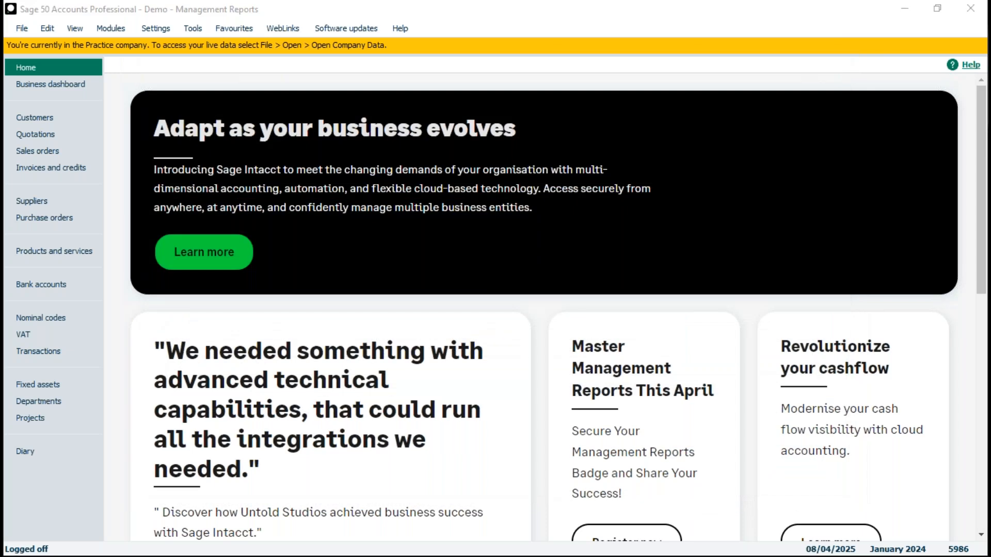
pyautogui.write('••')
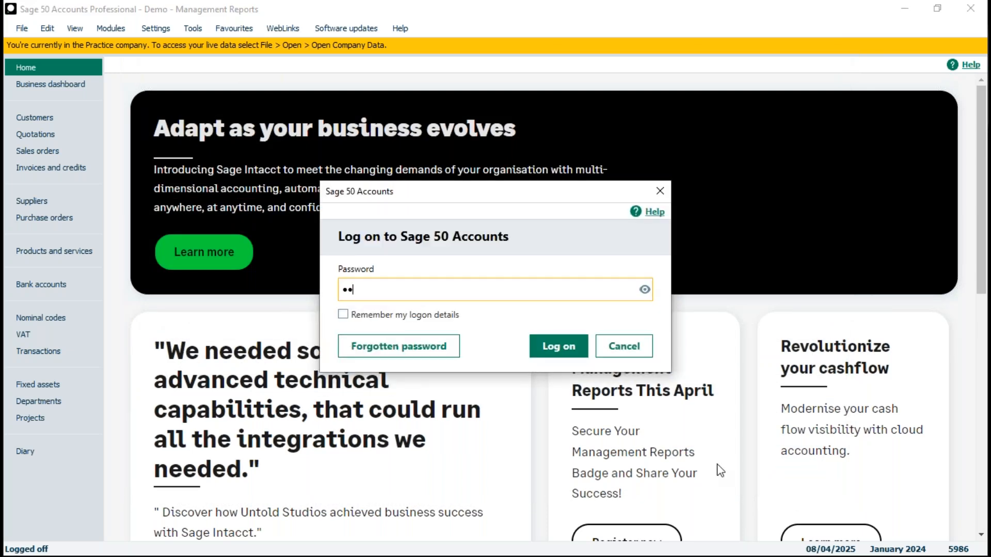
pyautogui.press('Return')
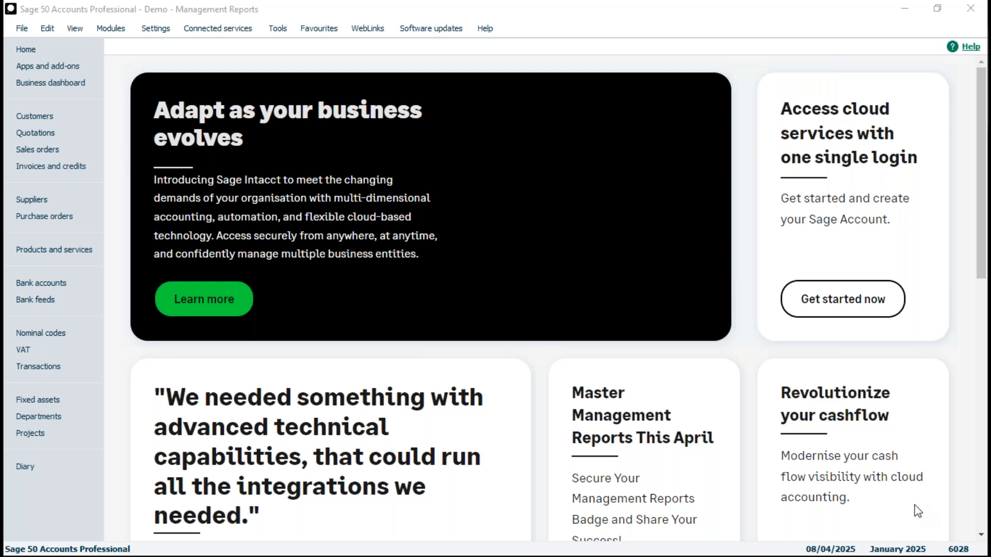
# Step: Preview the nominal Prior Year Report for January 2025 to December 2025, examine its prior-year and variance columns enlarged, and close it
pyautogui.click(41, 335)
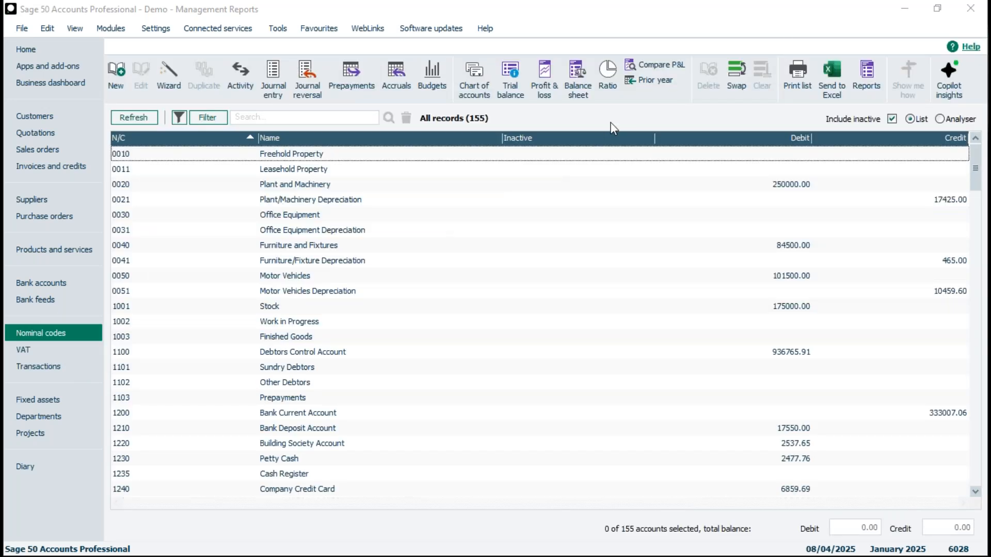
pyautogui.click(653, 82)
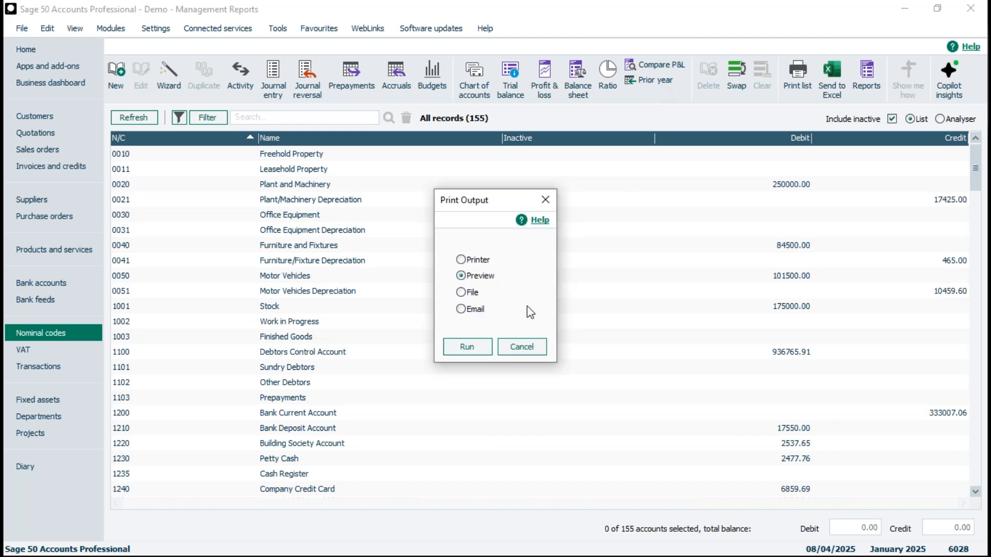
pyautogui.click(467, 347)
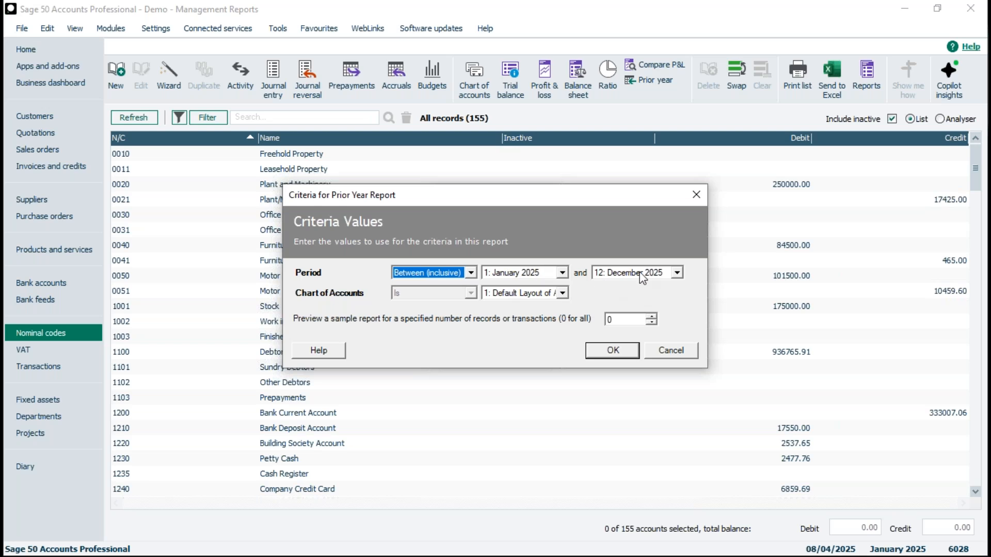
pyautogui.click(612, 350)
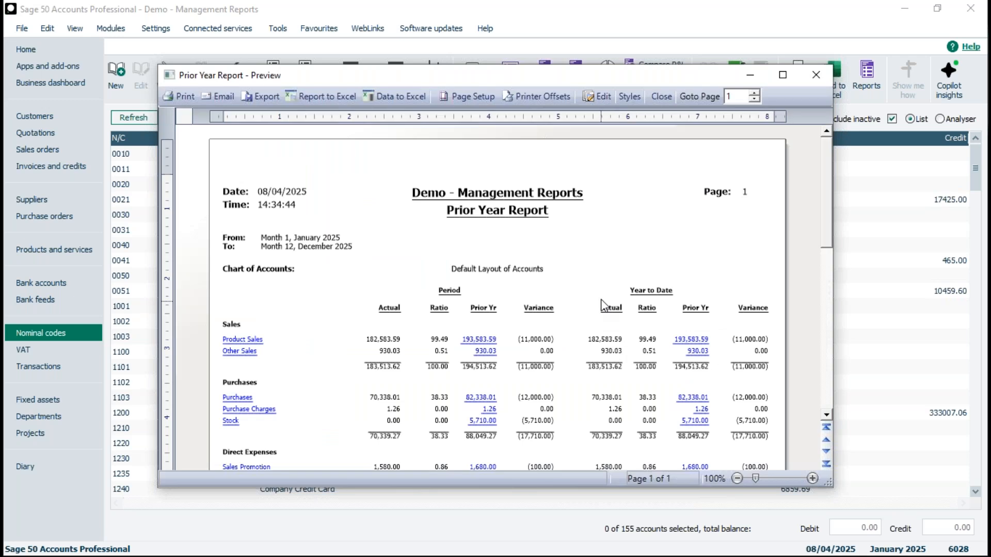
pyautogui.click(785, 75)
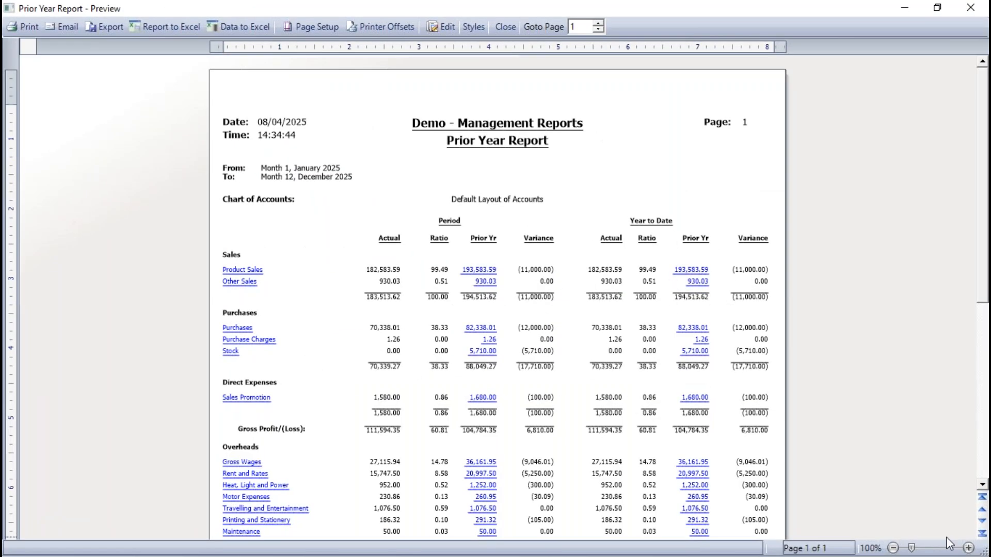
pyautogui.click(969, 548)
pyautogui.moveTo(969, 548); pyautogui.dragTo(968, 548)
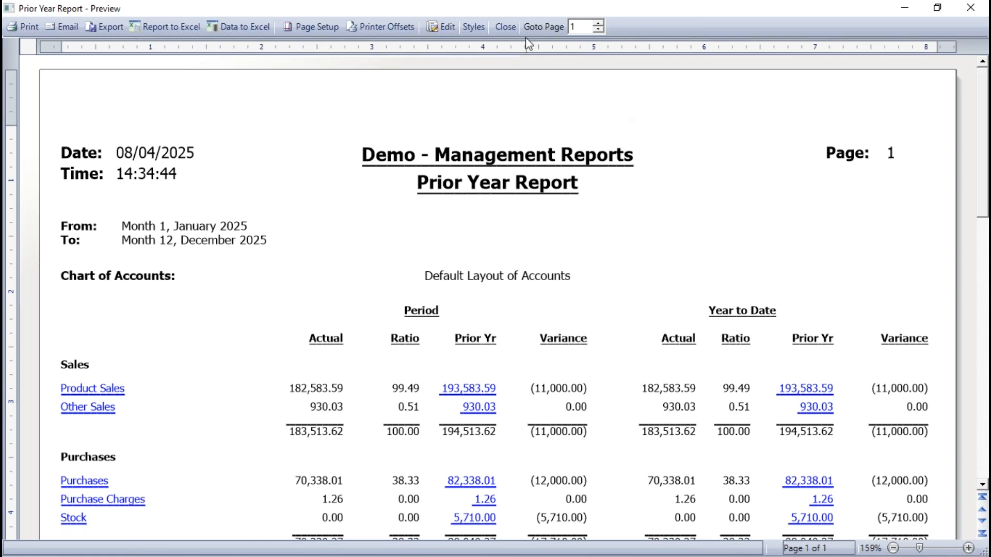
pyautogui.click(508, 29)
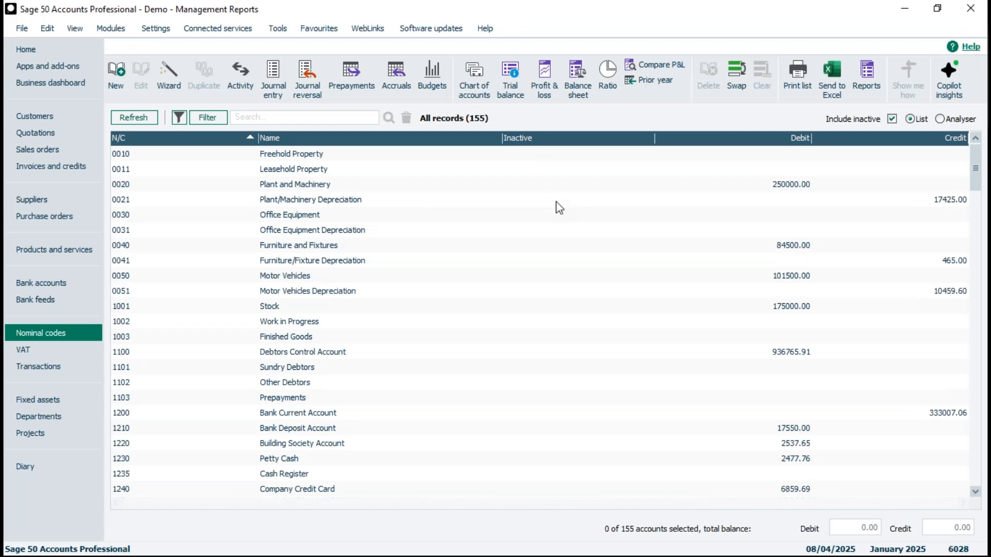
# Step: Preview the Comparative Profit and Loss for January to December 2025 with Budget set to Do not show and Prior Year Values to Show all
pyautogui.click(663, 66)
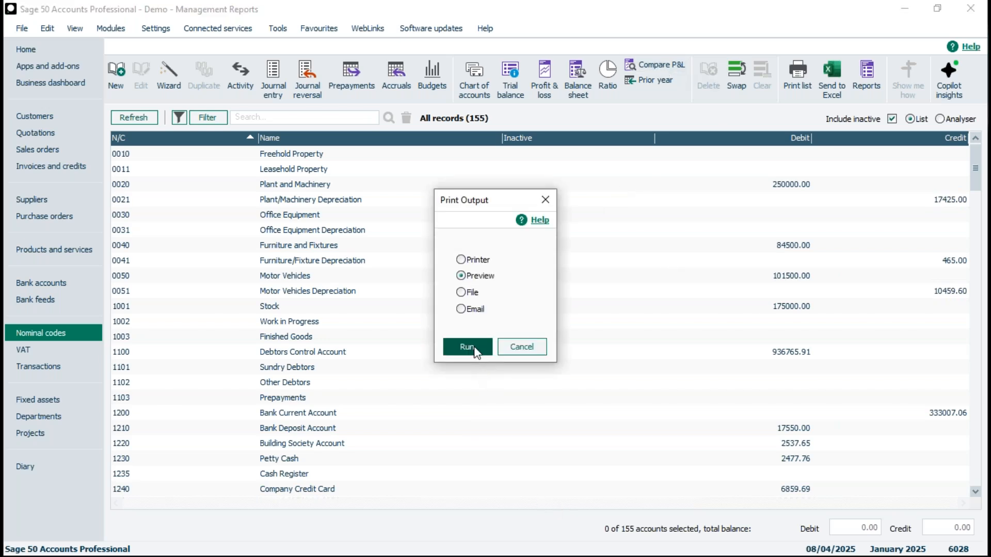
pyautogui.click(467, 347)
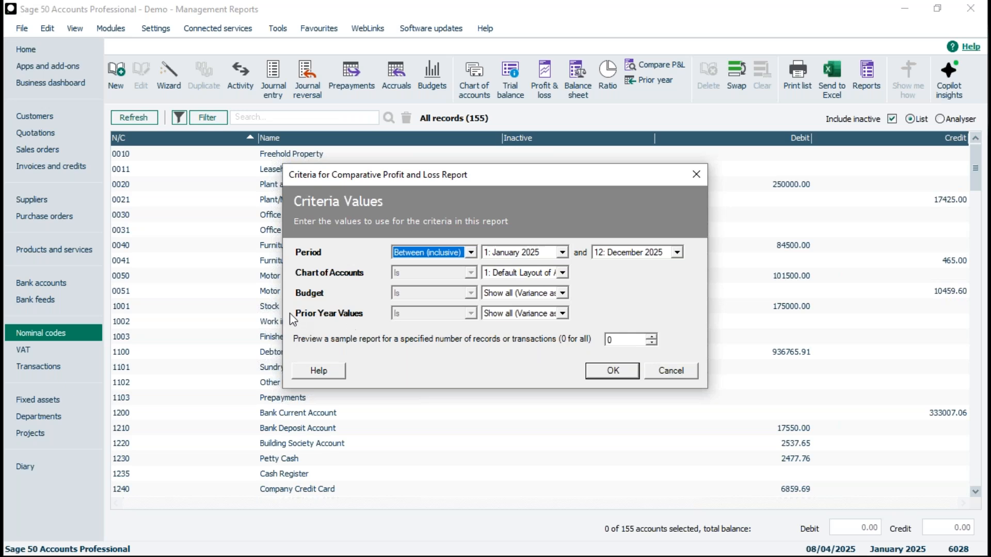
pyautogui.click(563, 293)
pyautogui.click(535, 304)
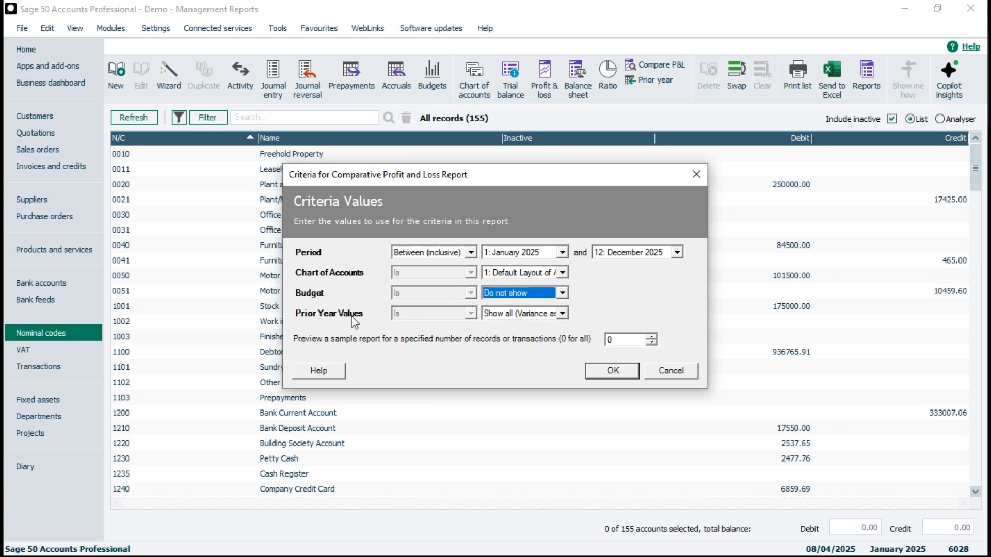
pyautogui.click(562, 313)
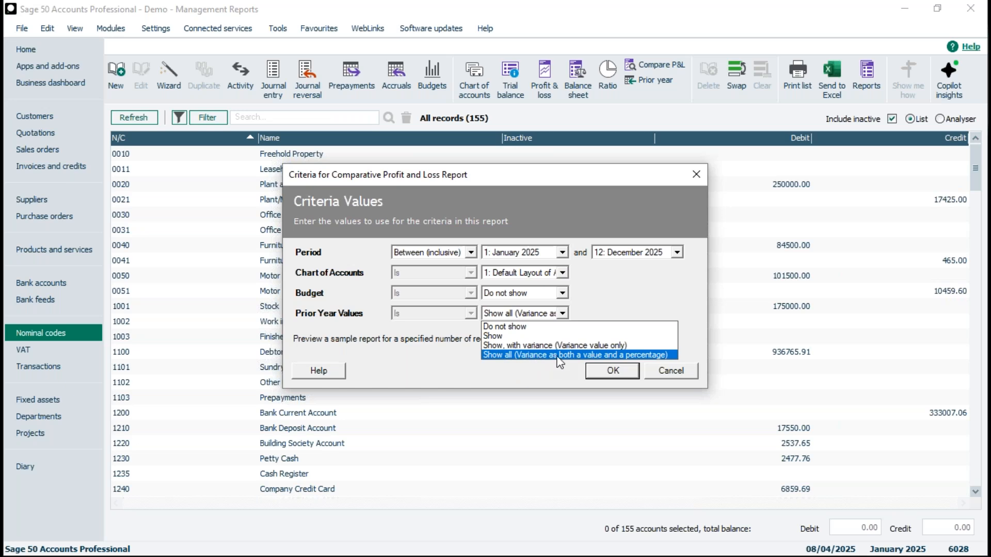
pyautogui.click(603, 374)
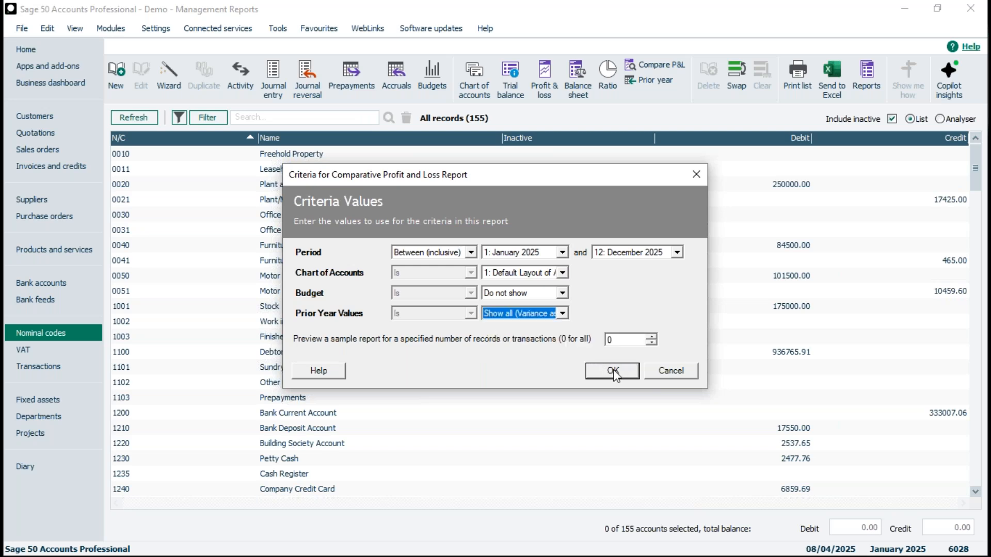
pyautogui.click(615, 375)
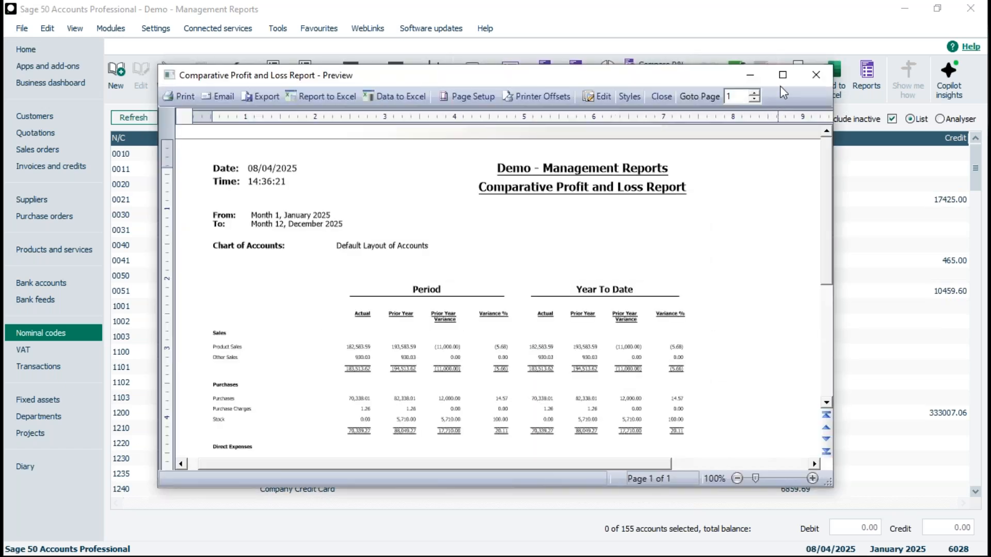
# Step: Examine the enlarged comparative report's actual, prior-year and variance columns from Sales down to Overheads, and close the preview
pyautogui.click(783, 75)
pyautogui.click(968, 548)
pyautogui.click(969, 548)
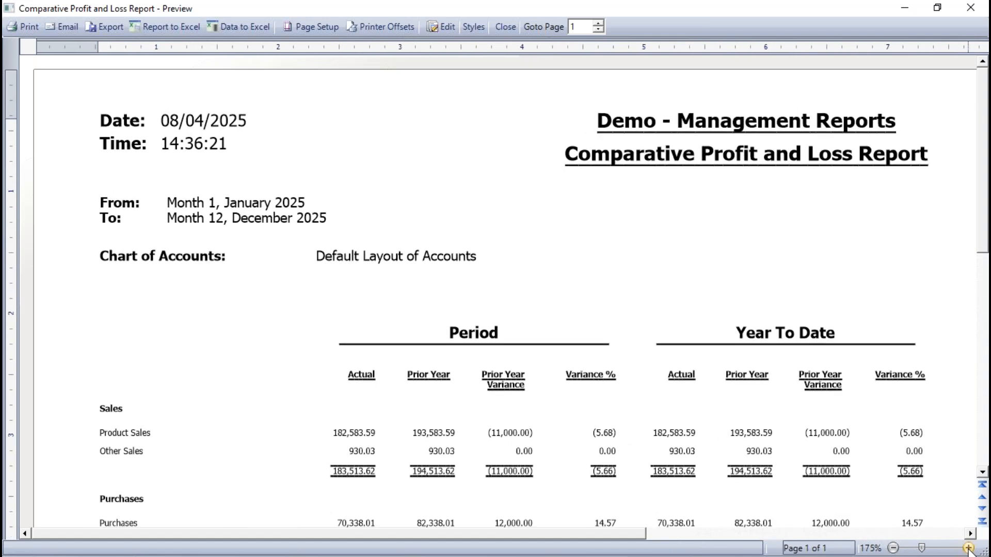
pyautogui.click(982, 473)
pyautogui.scroll(-8, 982, 476)
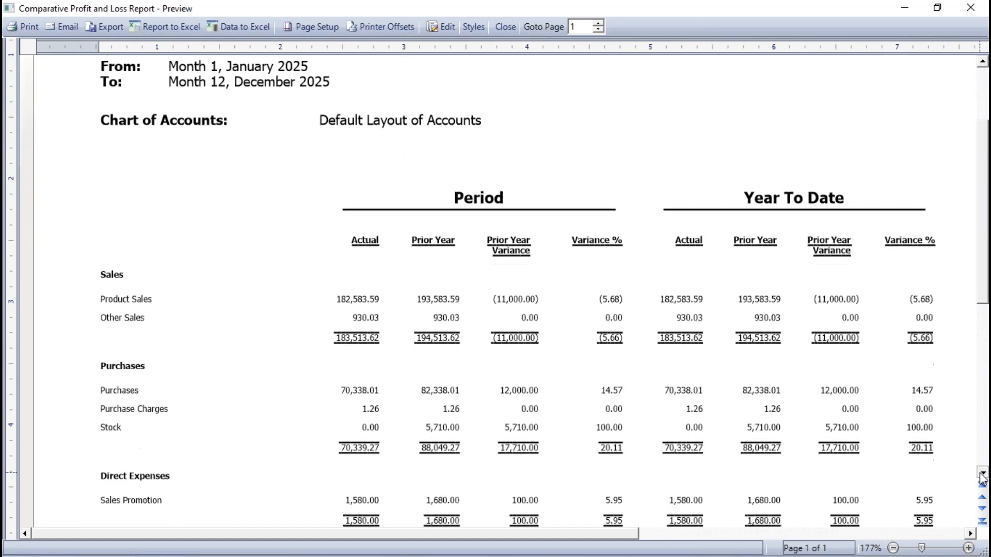
pyautogui.scroll(-2, 982, 476)
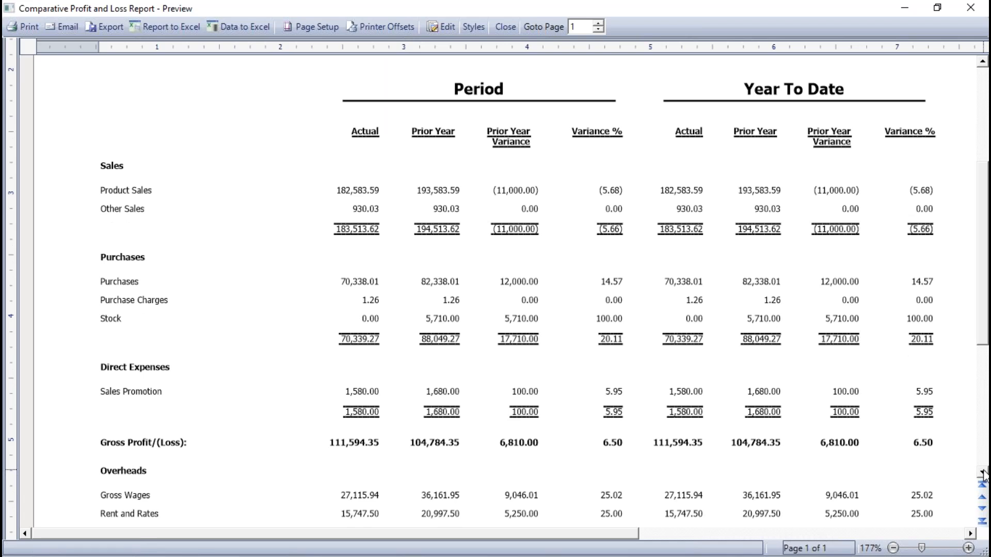
pyautogui.click(504, 27)
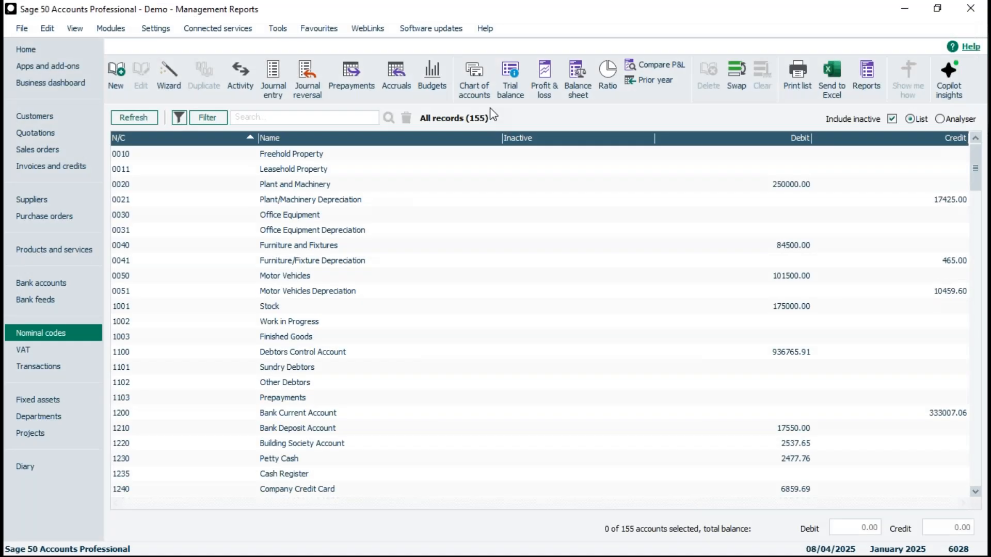
# Step: Preview the Comparative Profit and Loss again for the same period with Budget set to Do not show and Prior Year Values to Show
pyautogui.click(652, 64)
pyautogui.click(467, 347)
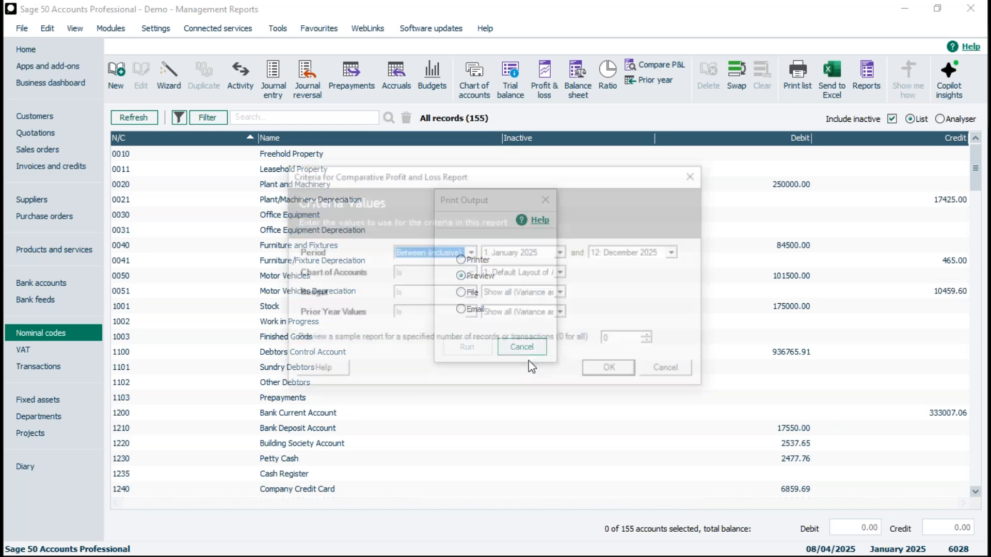
pyautogui.click(564, 293)
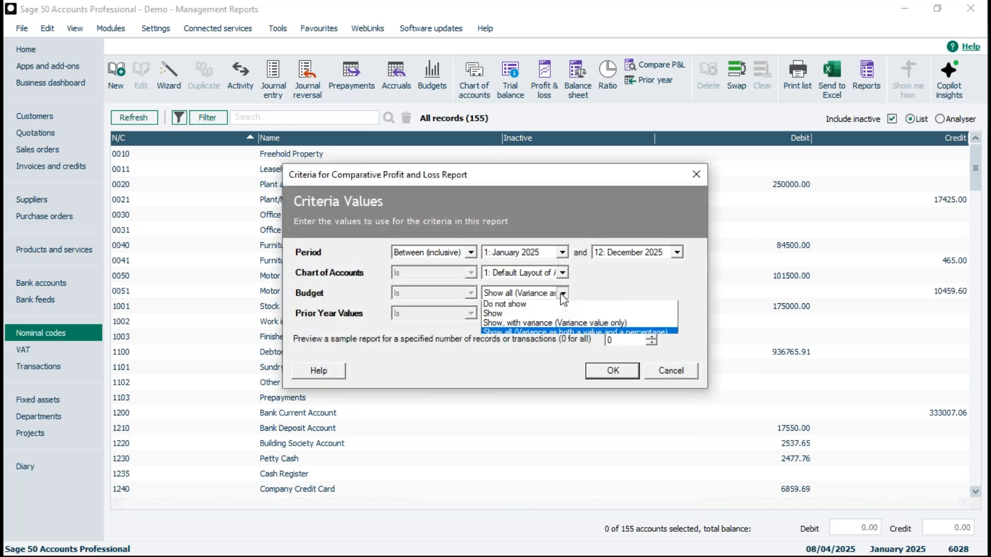
pyautogui.click(504, 307)
pyautogui.click(562, 314)
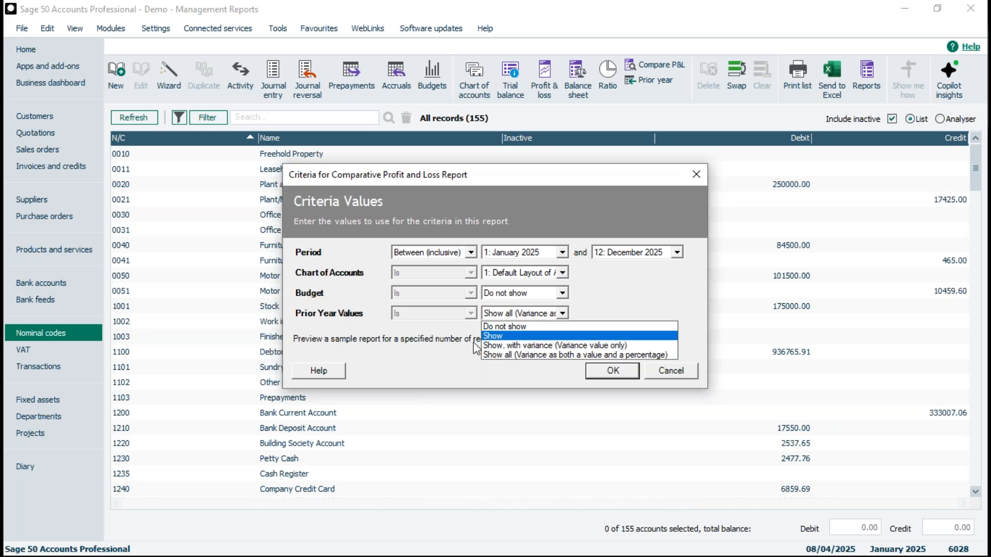
pyautogui.click(495, 336)
pyautogui.click(617, 371)
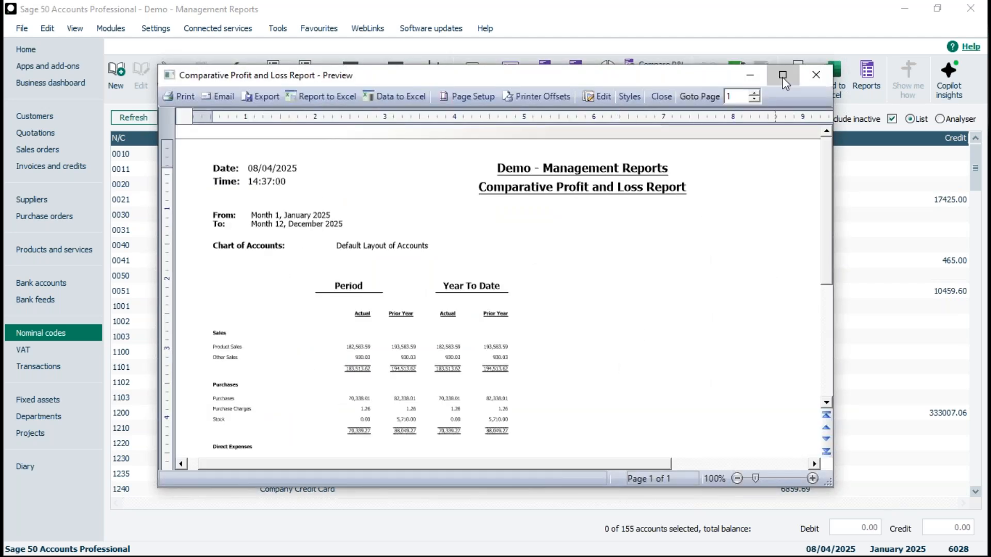
# Step: Examine the enlarged Comparative Profit and Loss report's actual and prior-year columns for Sales and Purchases, and close the preview
pyautogui.click(782, 76)
pyautogui.click(968, 548)
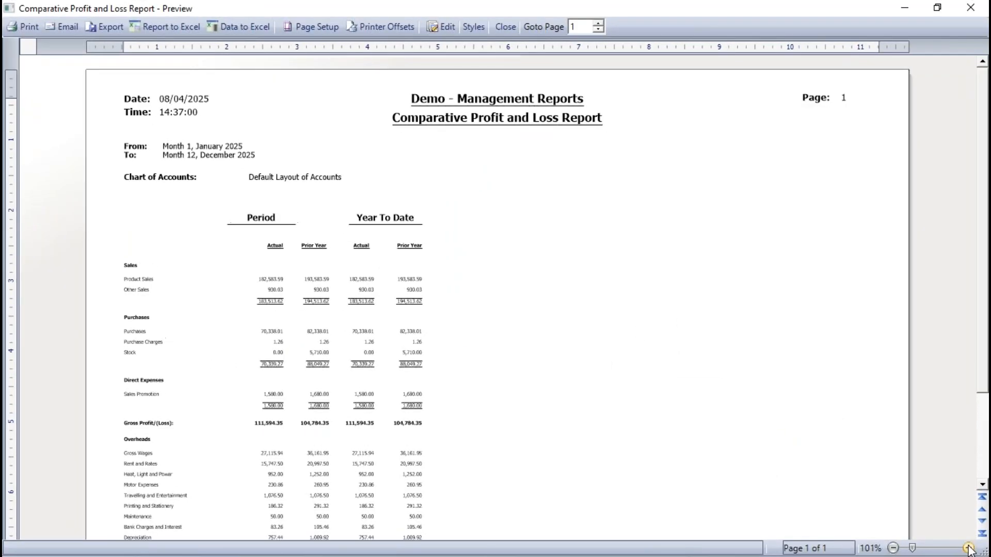
pyautogui.click(969, 548)
pyautogui.click(969, 548)
pyautogui.click(969, 548)
pyautogui.click(982, 473)
pyautogui.click(982, 473)
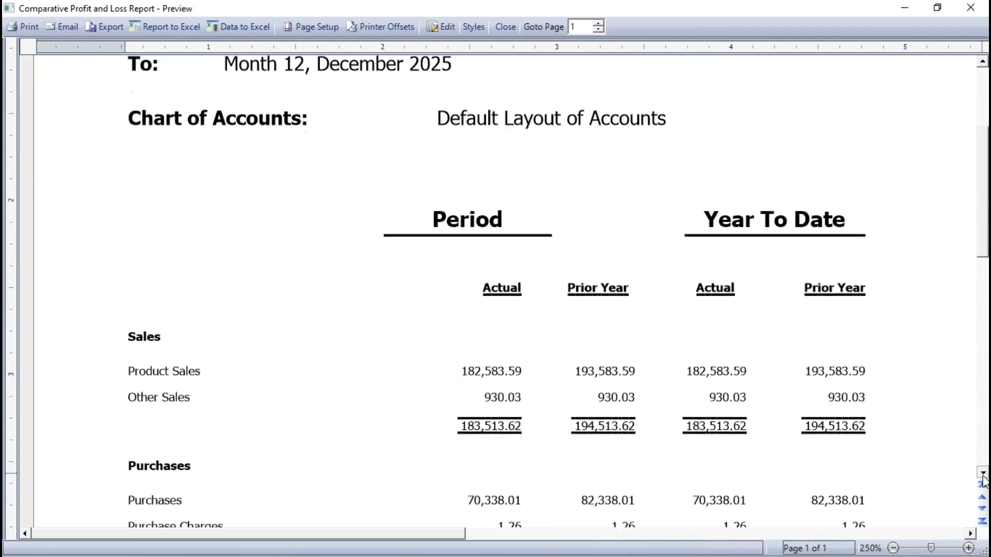
pyautogui.click(982, 473)
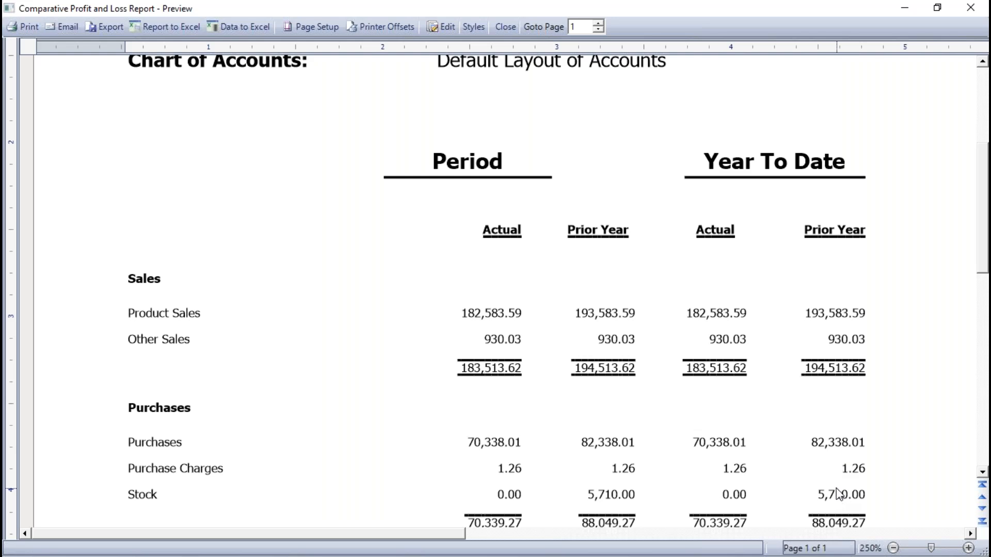
pyautogui.click(508, 27)
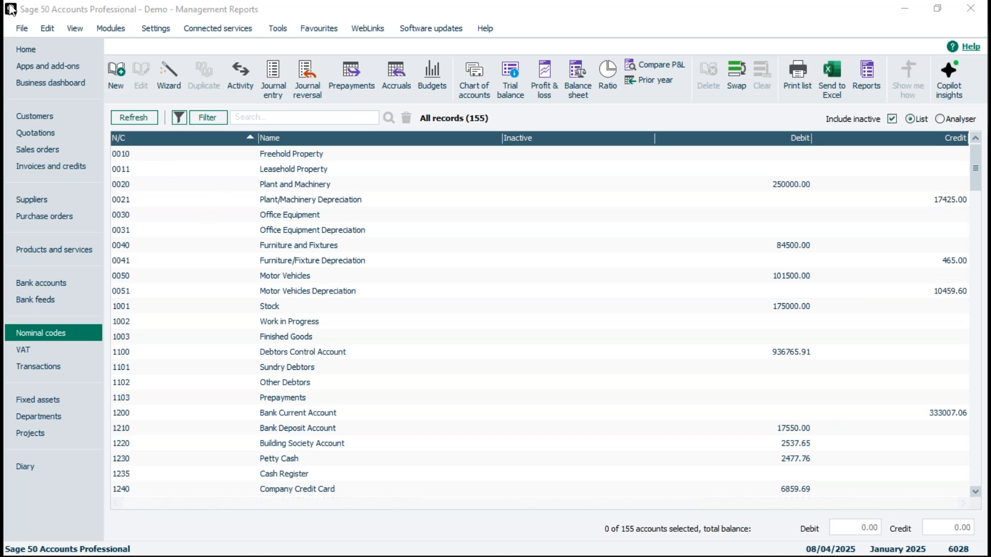
pyautogui.click(23, 30)
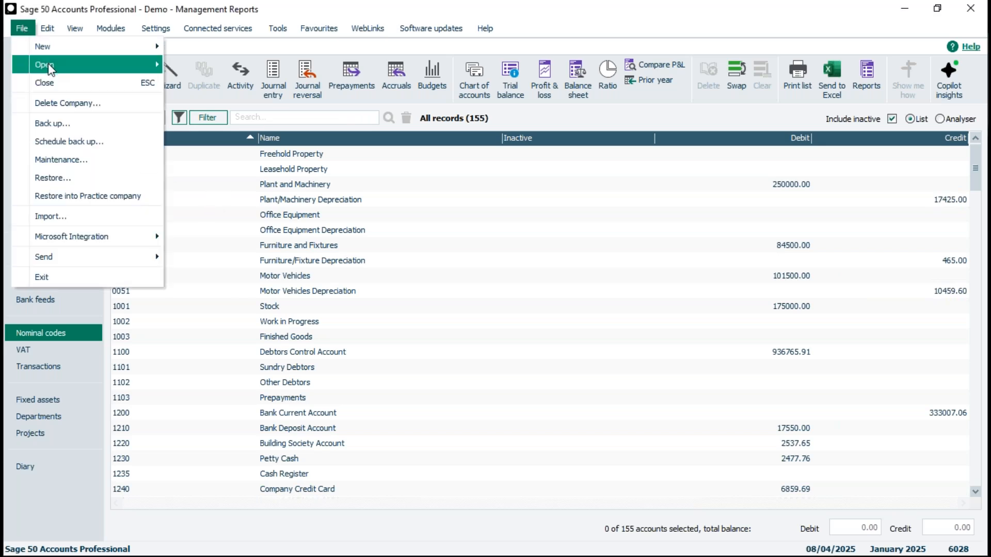
pyautogui.moveTo(102, 62)
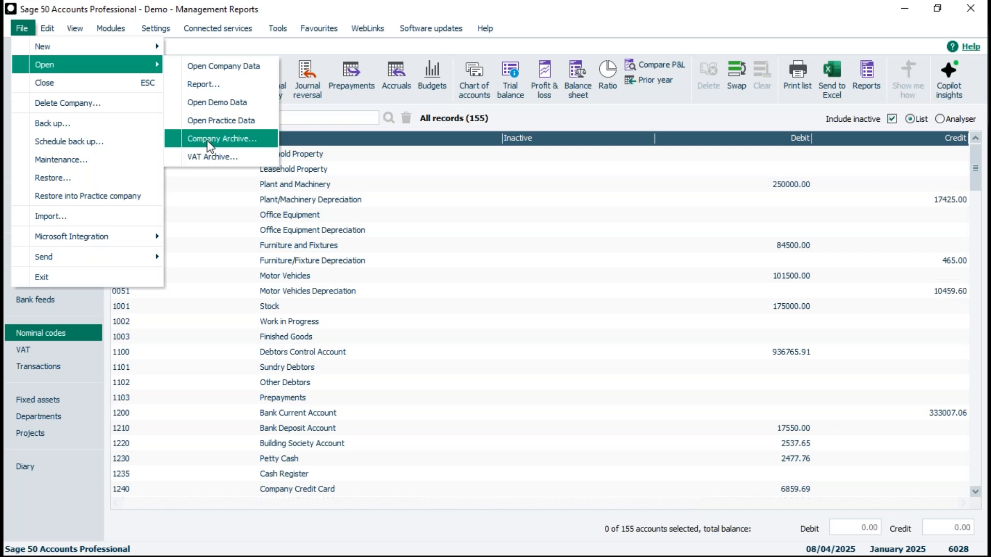
pyautogui.click(513, 467)
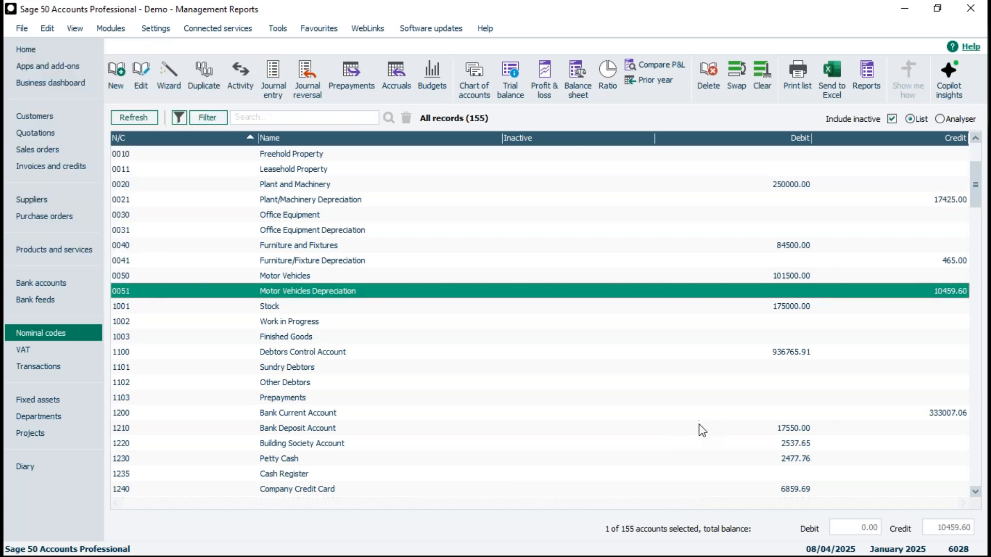
pyautogui.click(401, 296)
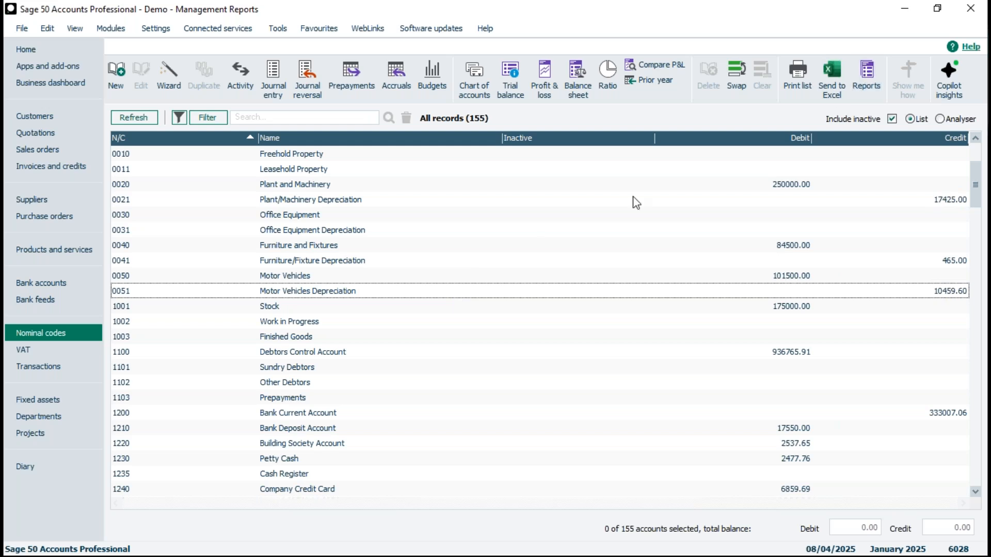
# Step: Preview the nominal Transactional Profit & Loss report for the last financial year, 01/01/2024 to 31/12/2024, with the other criteria at their defaults
pyautogui.click(857, 88)
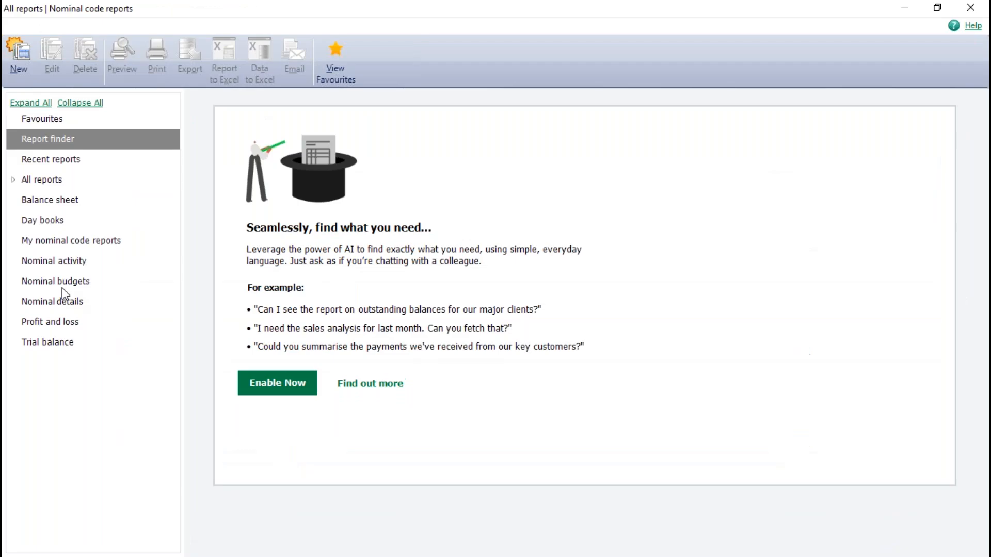
pyautogui.click(50, 325)
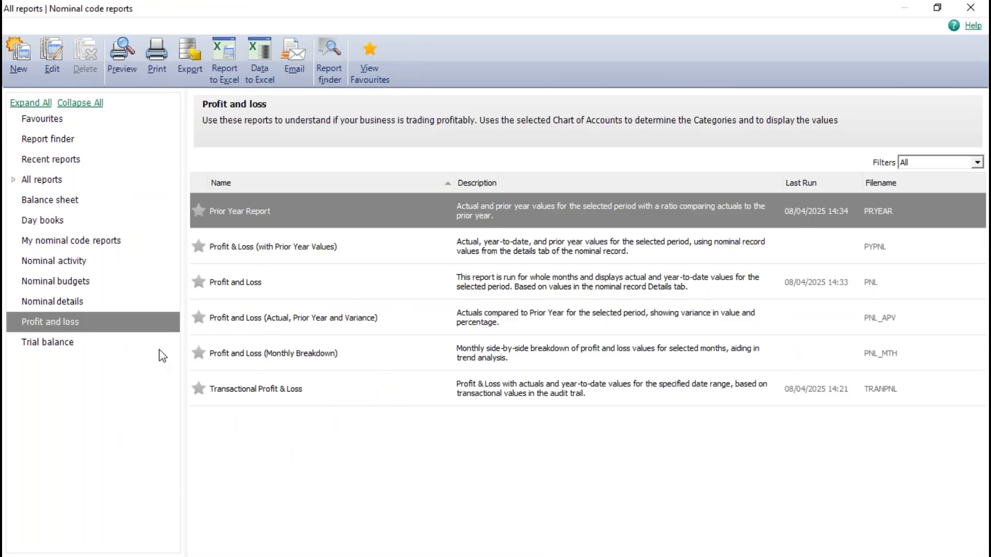
pyautogui.click(255, 394)
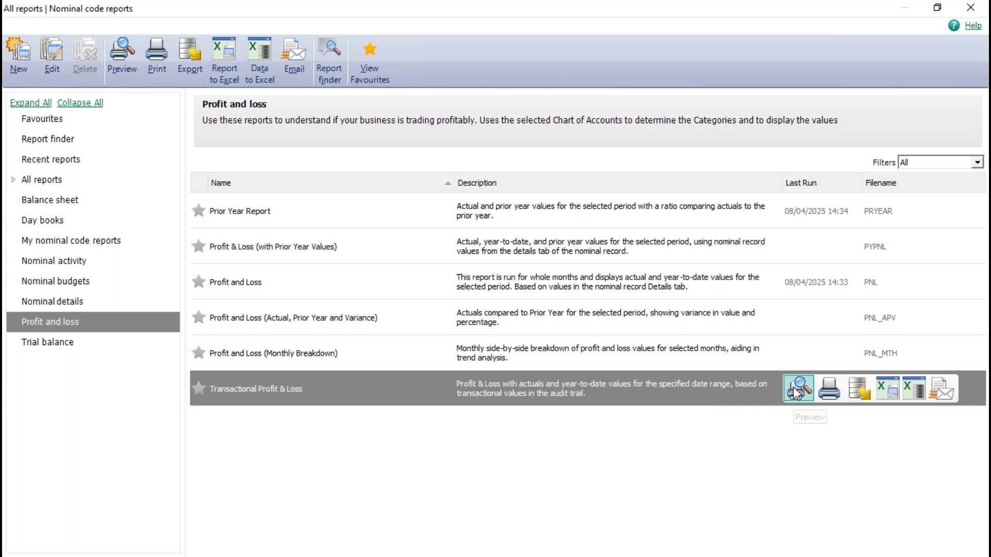
pyautogui.moveTo(797, 392)
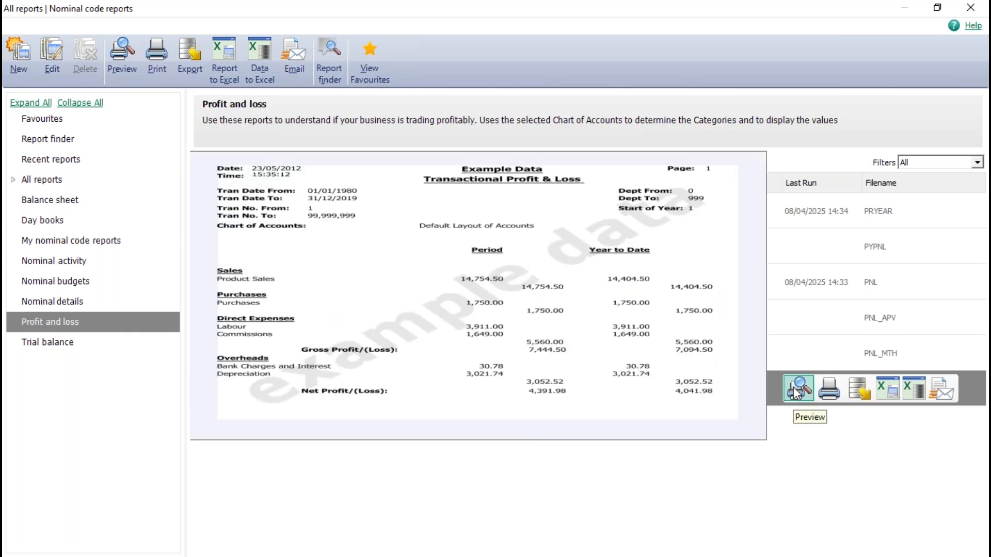
pyautogui.click(797, 392)
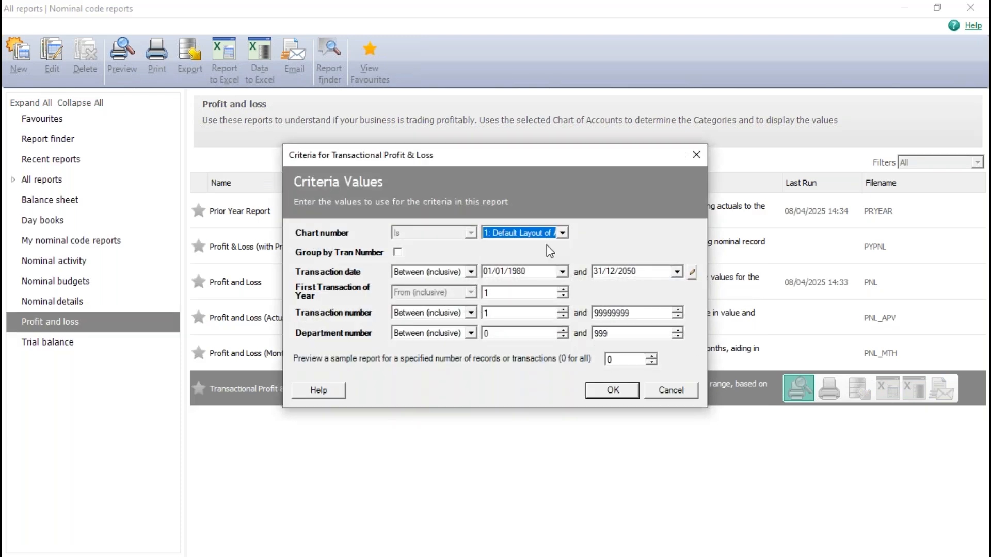
pyautogui.click(691, 272)
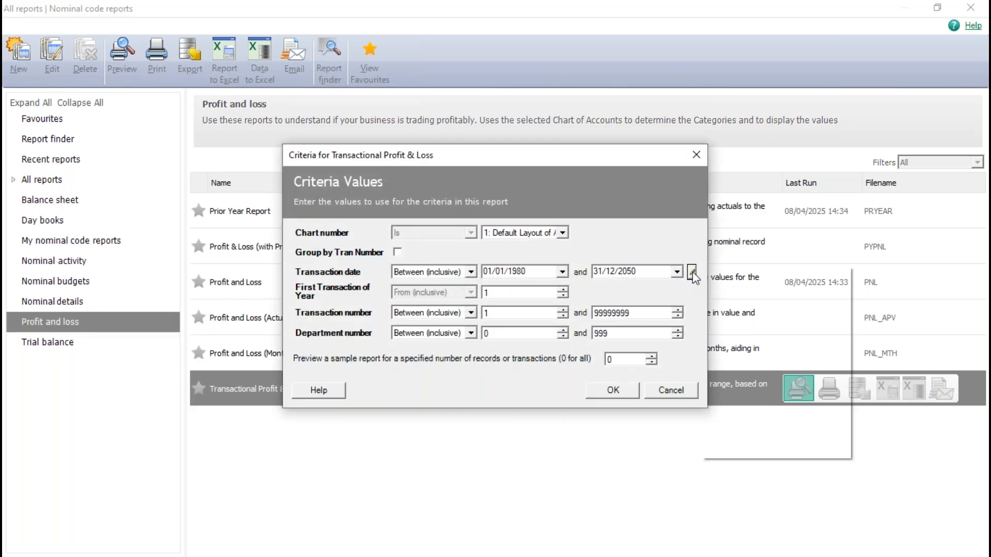
pyautogui.click(741, 433)
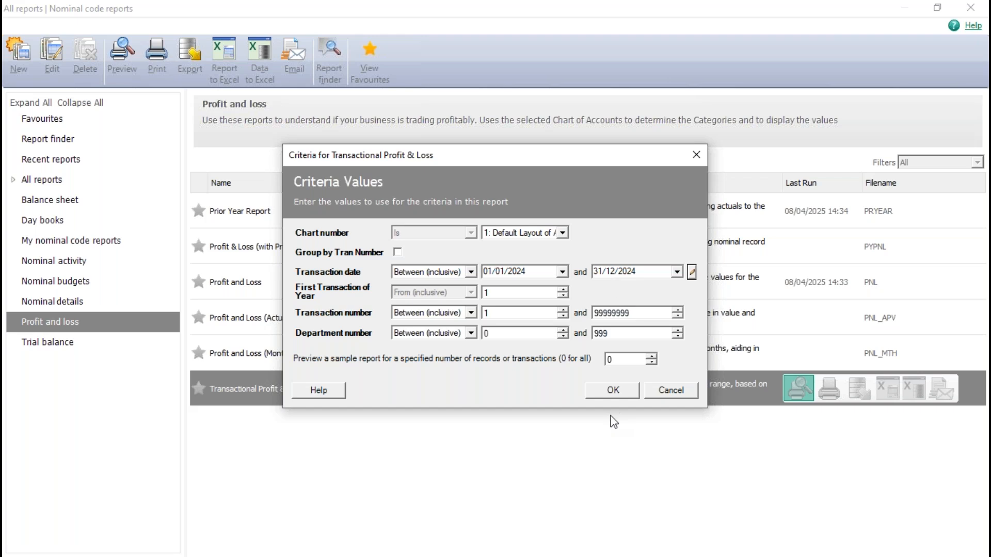
pyautogui.click(613, 396)
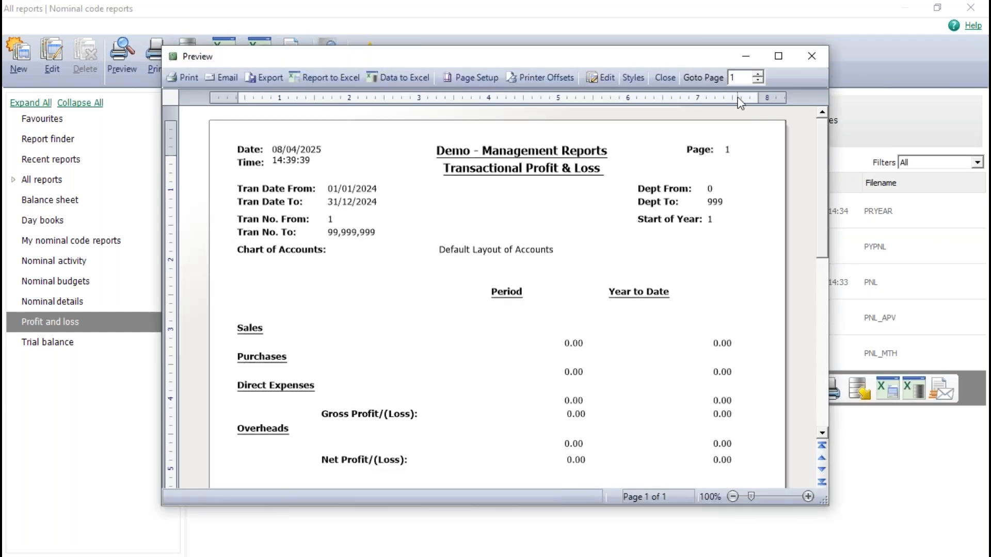
# Step: Examine the Transactional Profit & Loss preview's period and year-to-date figures full screen, and close the preview and the nominal reports window
pyautogui.click(778, 55)
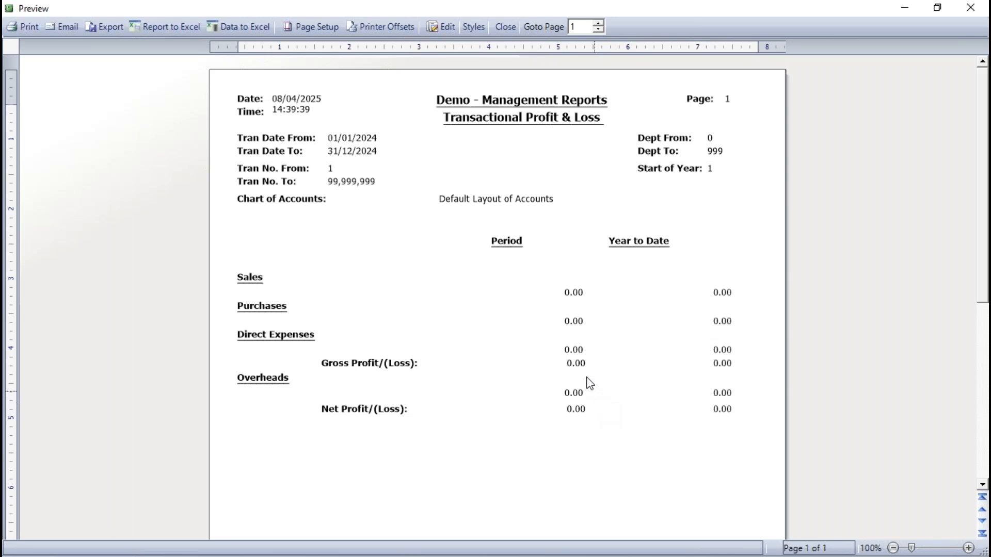
pyautogui.click(503, 26)
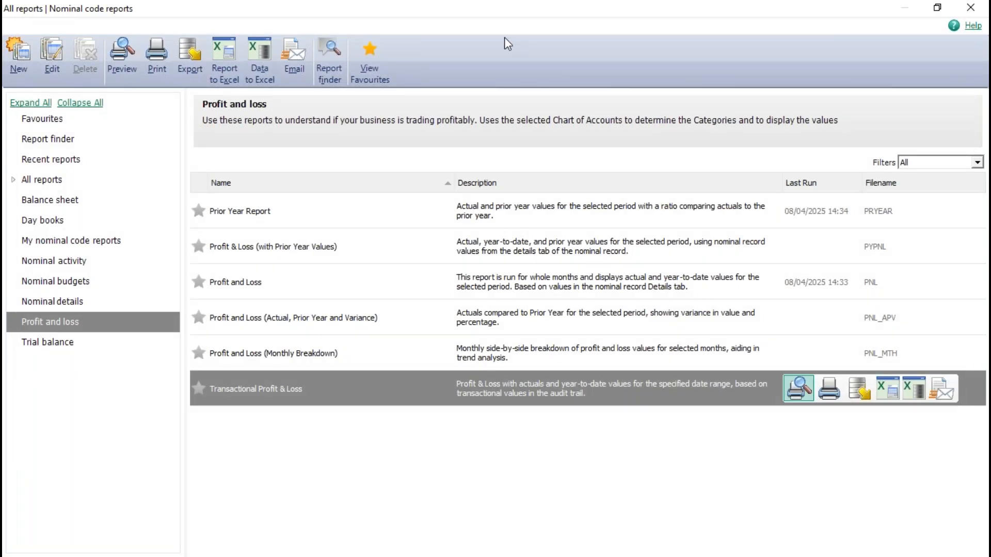
pyautogui.click(970, 7)
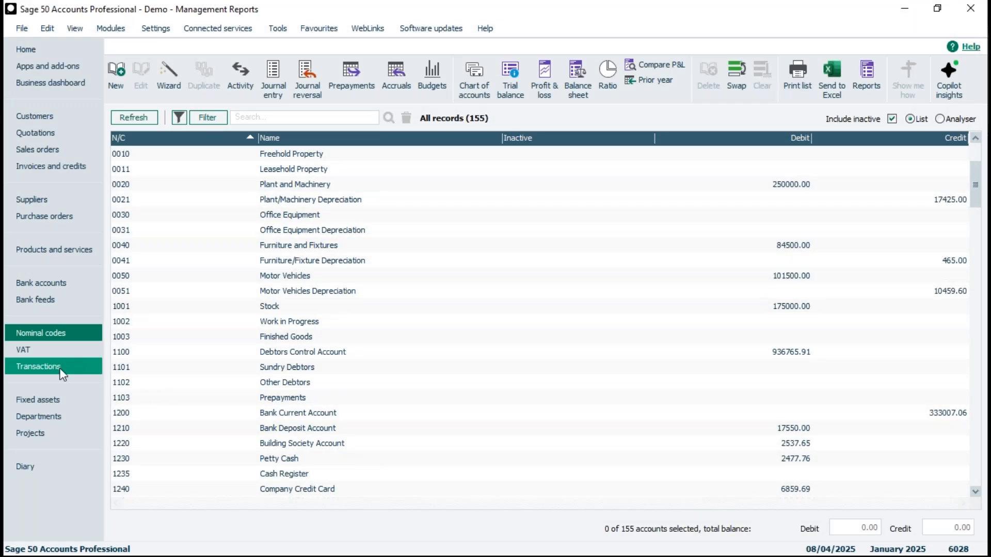
# Step: In the transactions list, find where the Ledger Year End journals begin and check the number of the last transaction before them
pyautogui.click(60, 368)
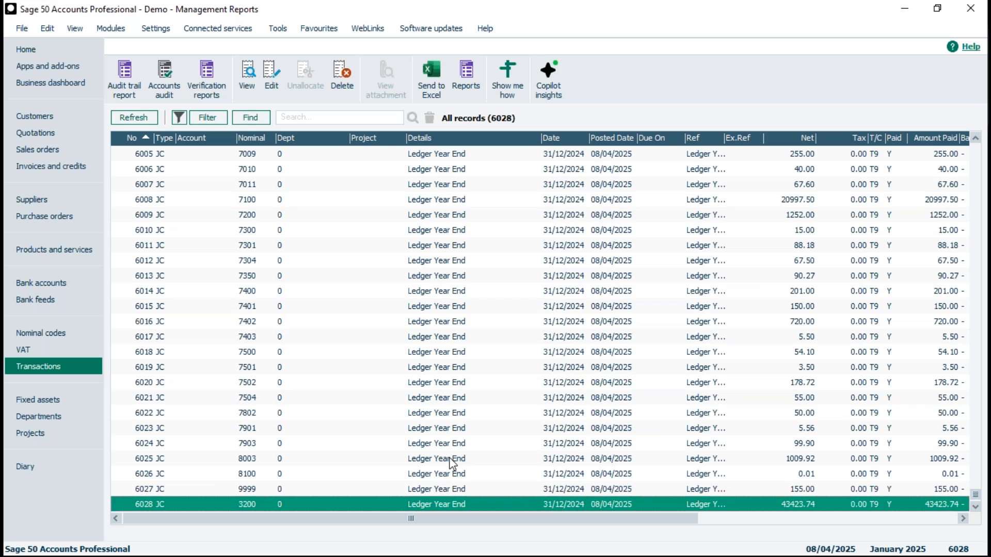
pyautogui.scroll(12, 450, 459)
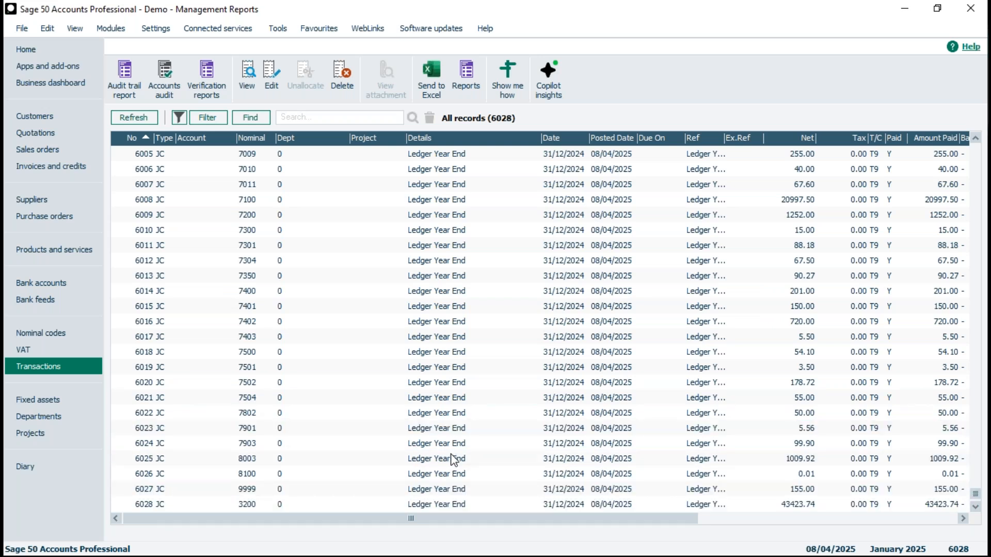
pyautogui.scroll(10, 457, 460)
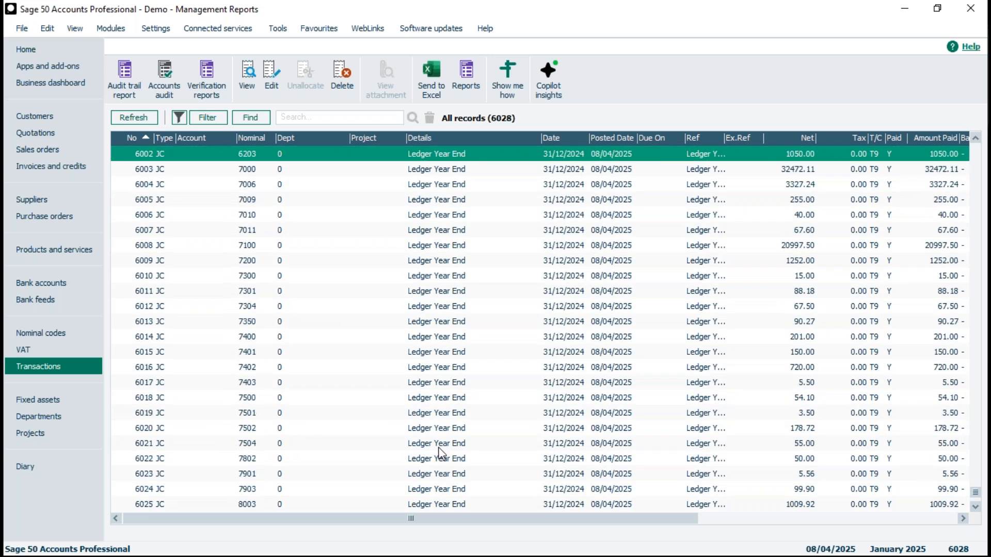
pyautogui.scroll(17, 443, 448)
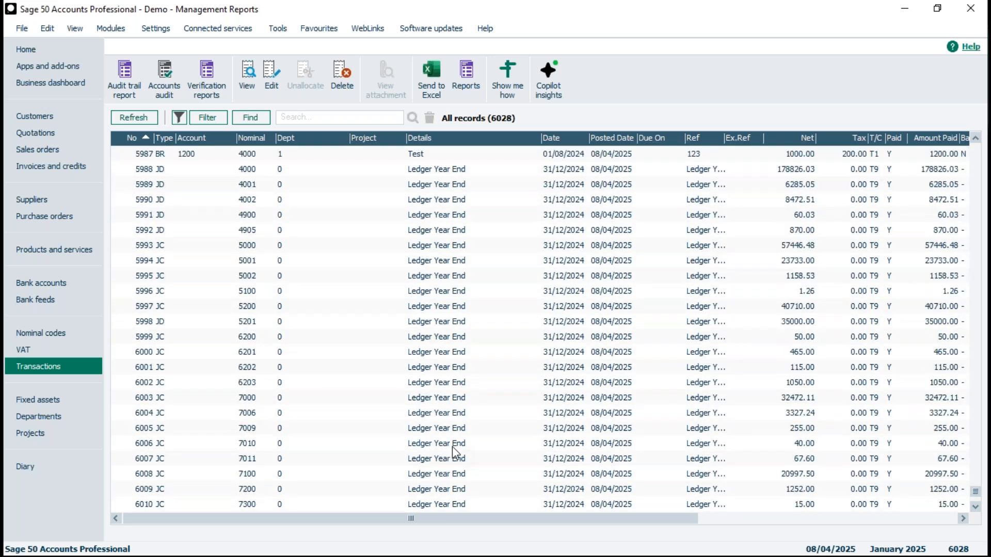
pyautogui.scroll(6, 455, 455)
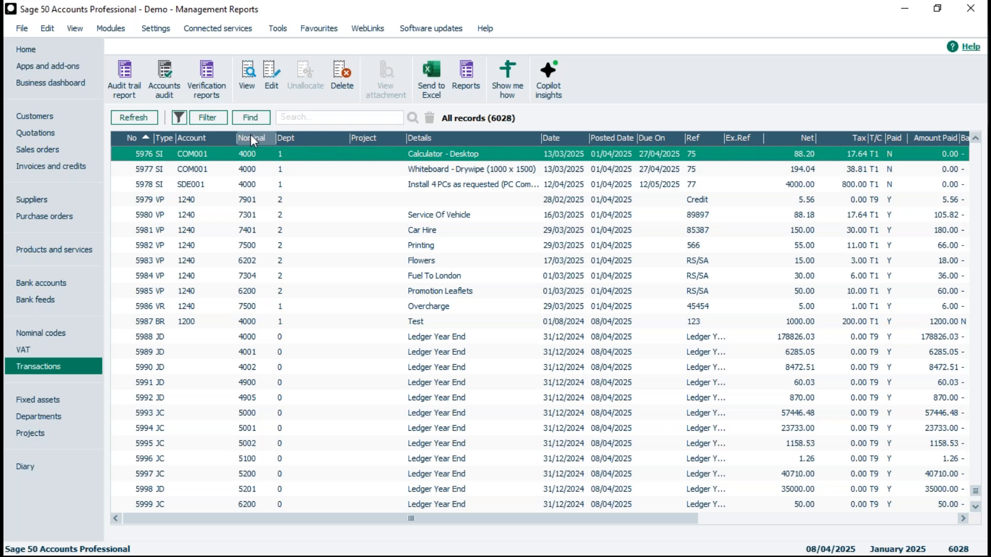
pyautogui.click(336, 333)
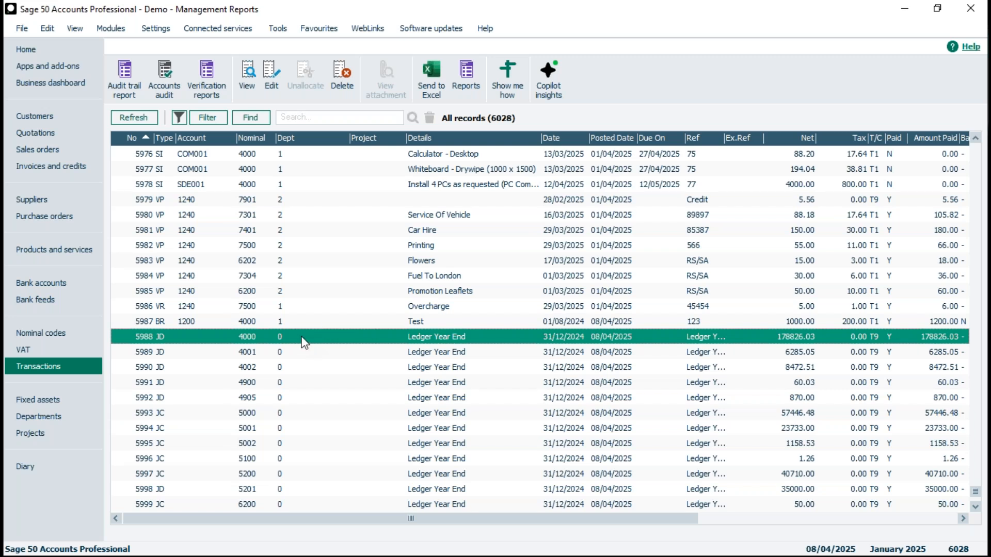
# Step: Preview the nominal Transactional Profit & Loss for the last financial year, 01/01/2024 to 31/12/2024, limited to transaction numbers 1 to 5987
pyautogui.click(46, 332)
pyautogui.click(865, 69)
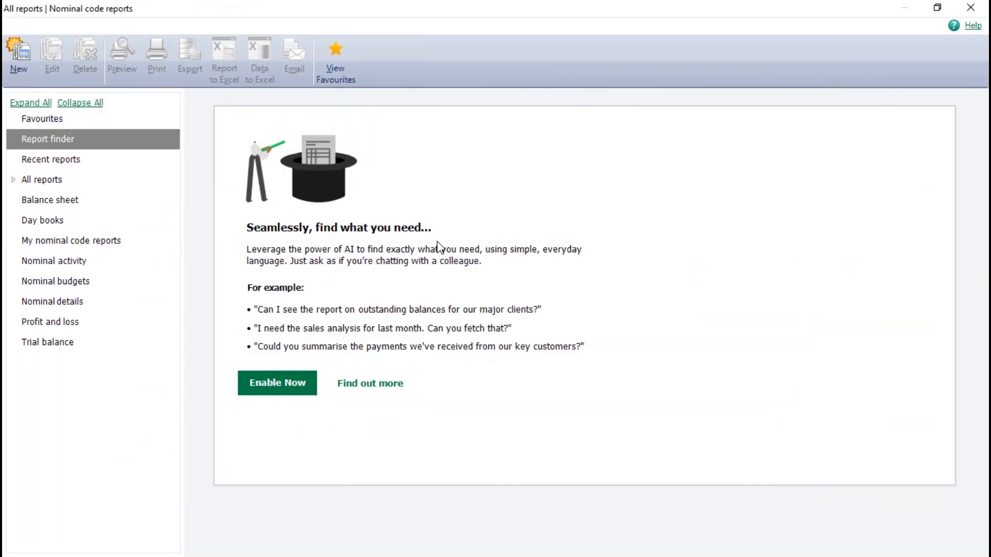
pyautogui.click(50, 322)
pyautogui.click(281, 395)
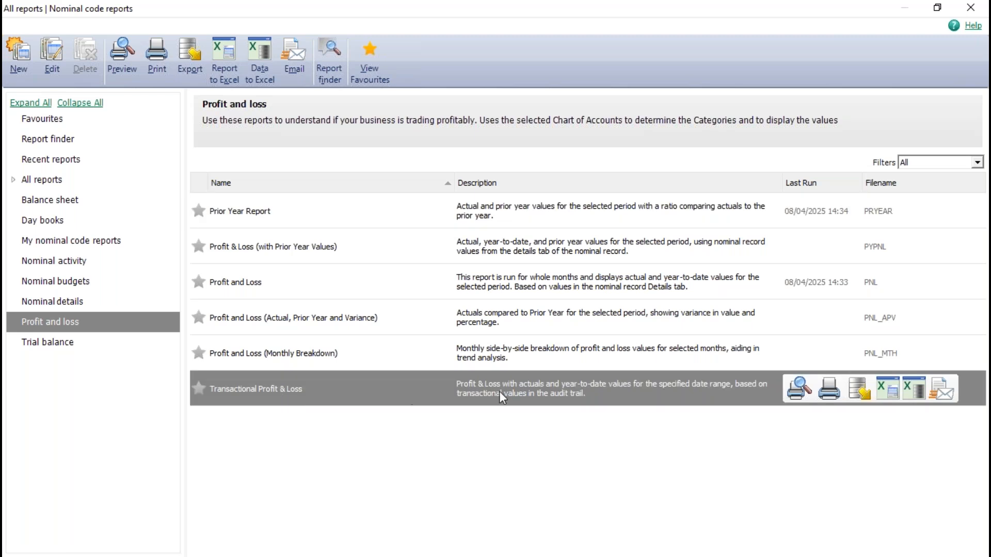
pyautogui.click(799, 388)
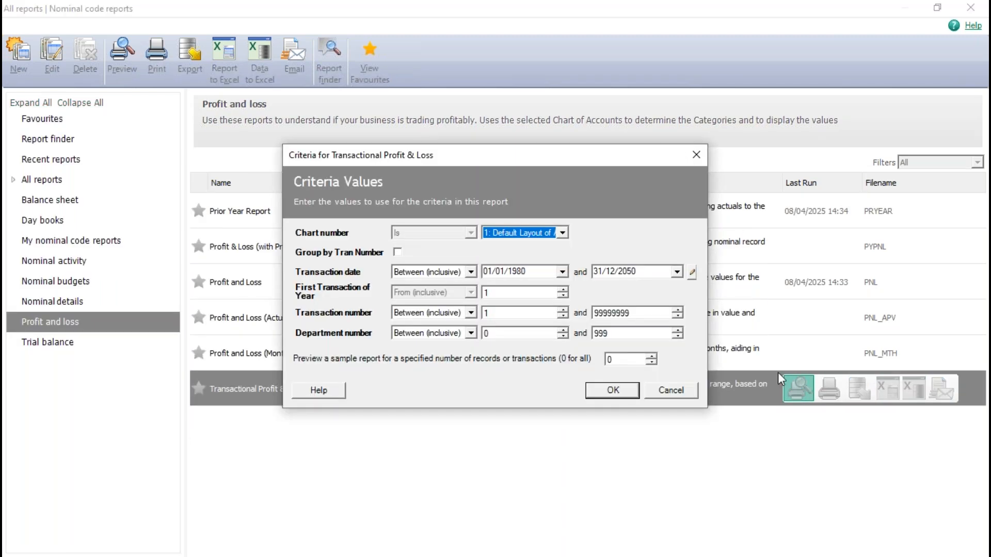
pyautogui.click(691, 272)
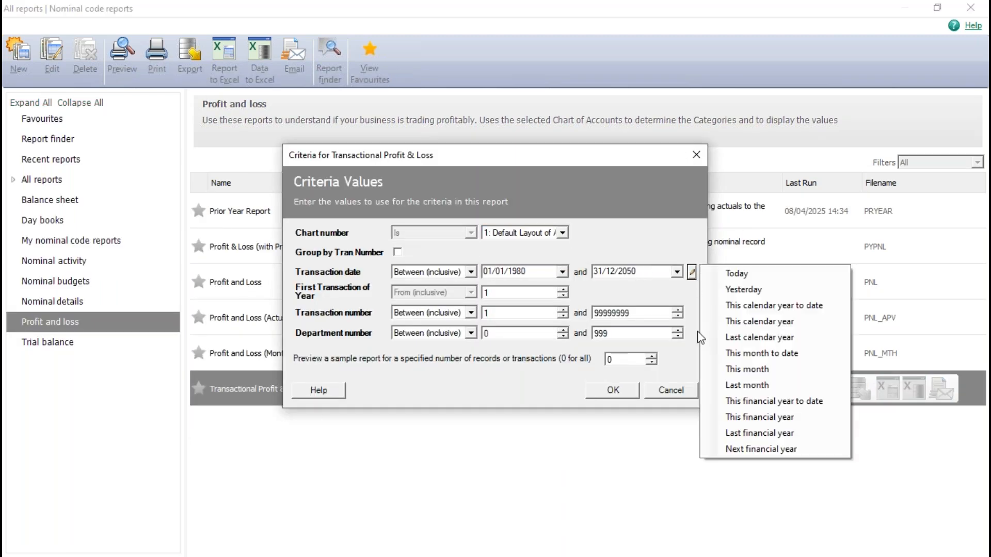
pyautogui.click(753, 434)
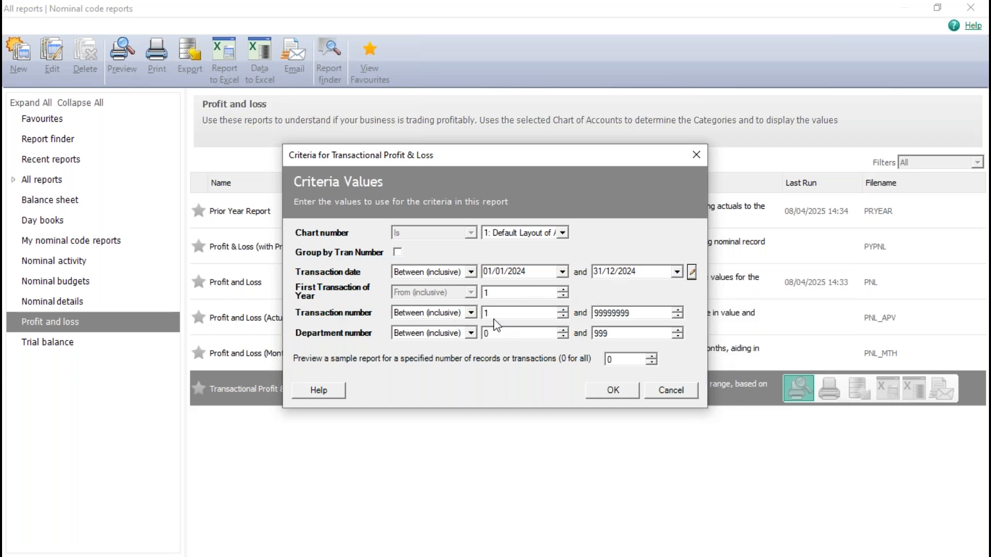
pyautogui.moveTo(637, 314); pyautogui.dragTo(596, 315)
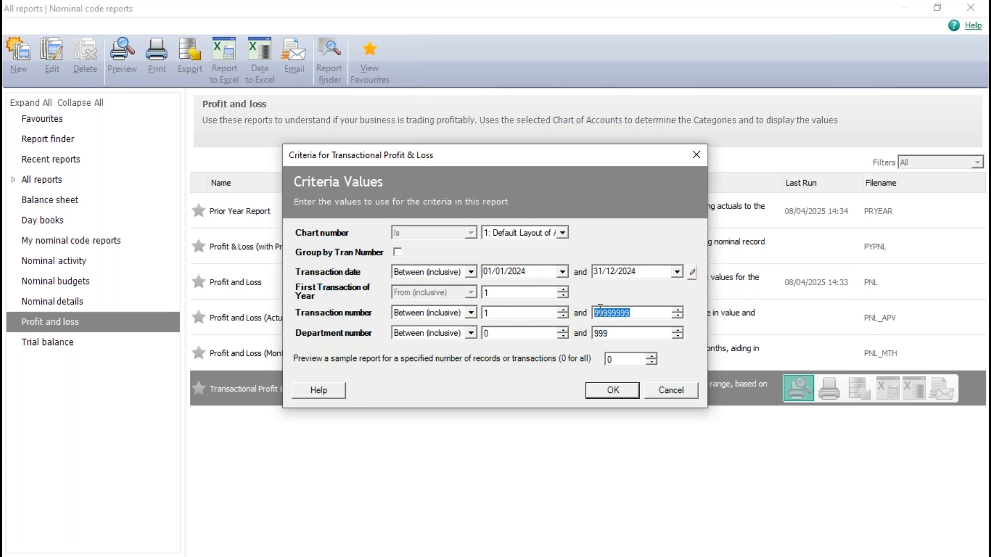
pyautogui.write('5987')
pyautogui.click(613, 390)
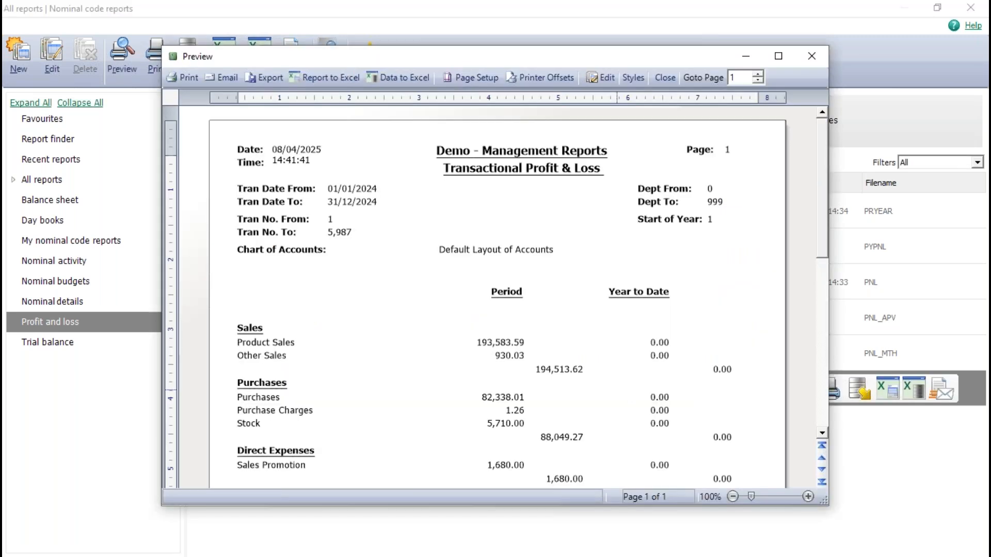
# Step: Examine the period figures in the enlarged Transactional Profit & Loss preview
pyautogui.click(778, 56)
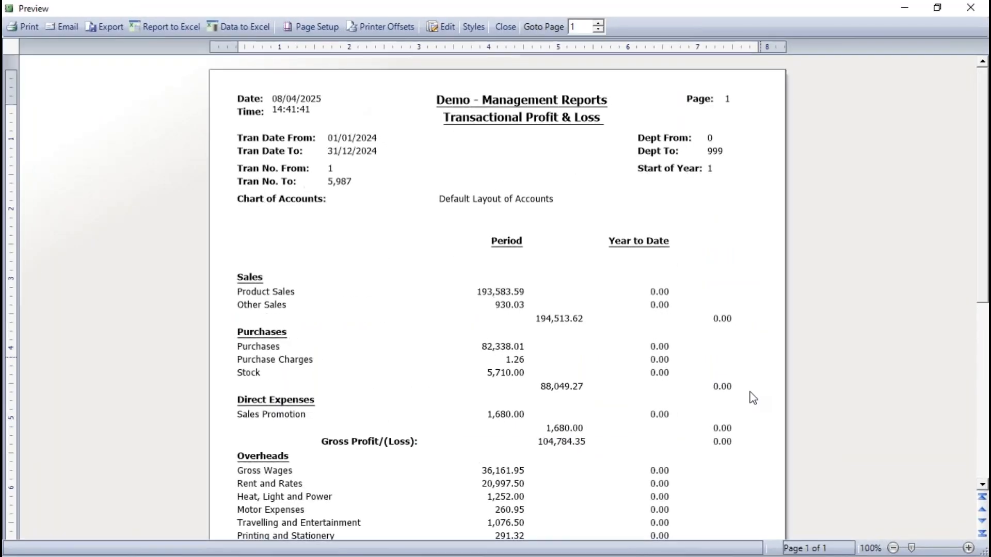
pyautogui.click(968, 548)
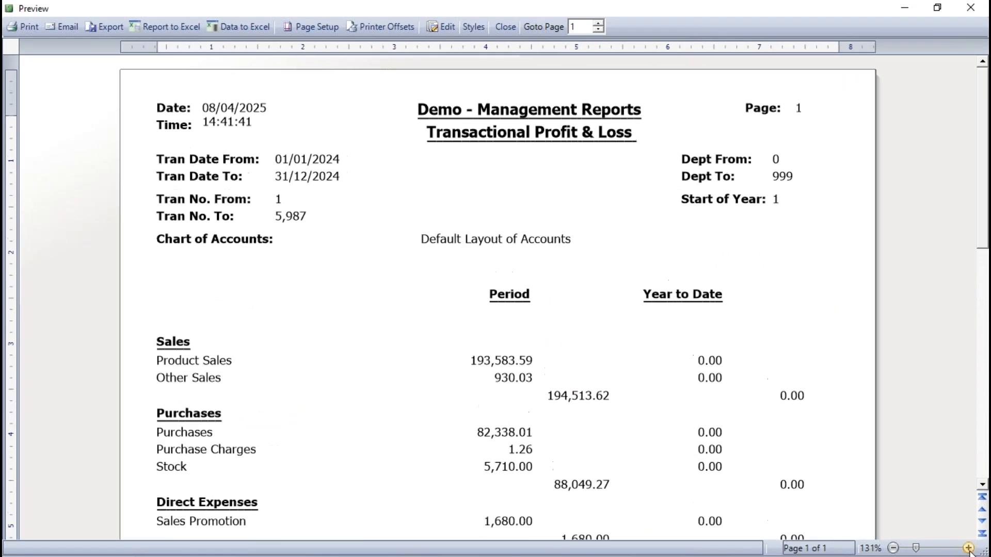